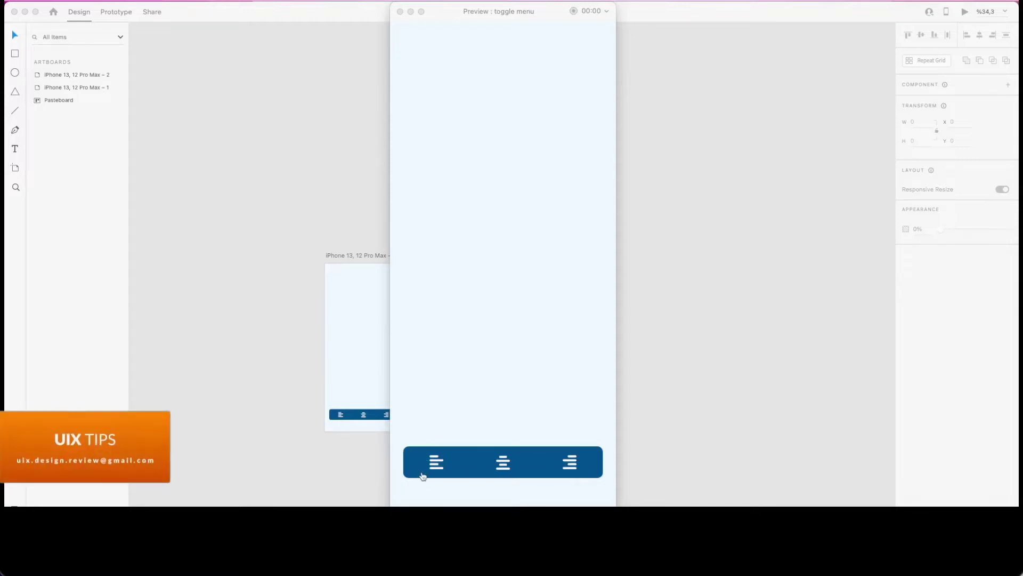
Step: Tap the left, middle and right nav buttons repeatedly in preview, then close the preview window
click(436, 464)
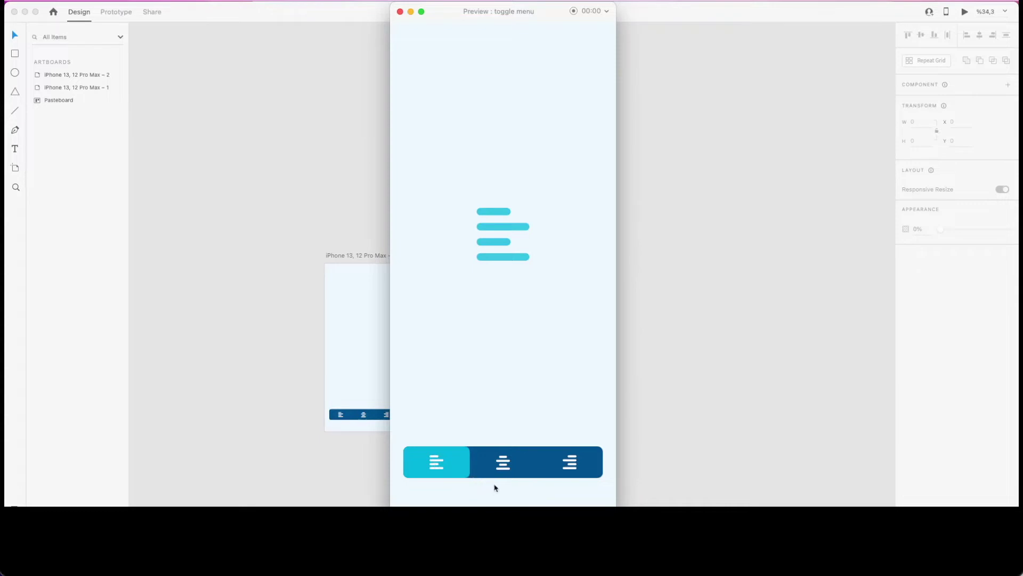
click(504, 467)
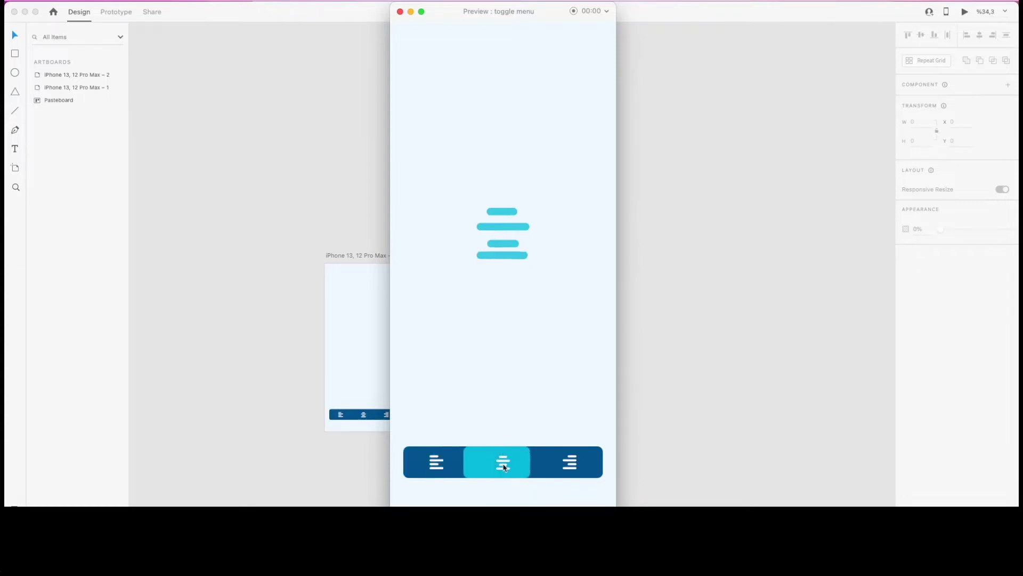
click(573, 466)
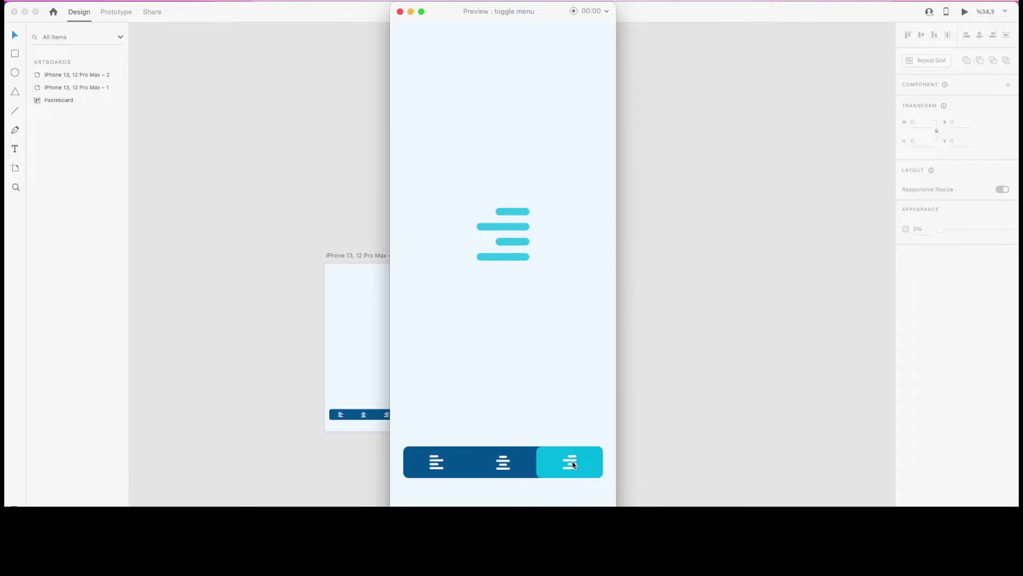
click(506, 468)
click(441, 469)
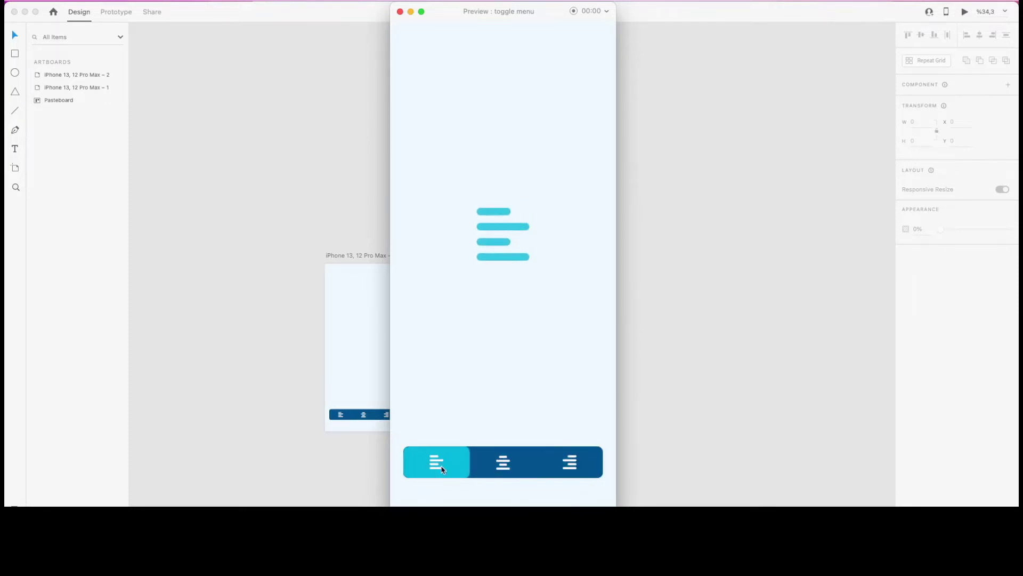
click(500, 469)
click(441, 472)
click(502, 468)
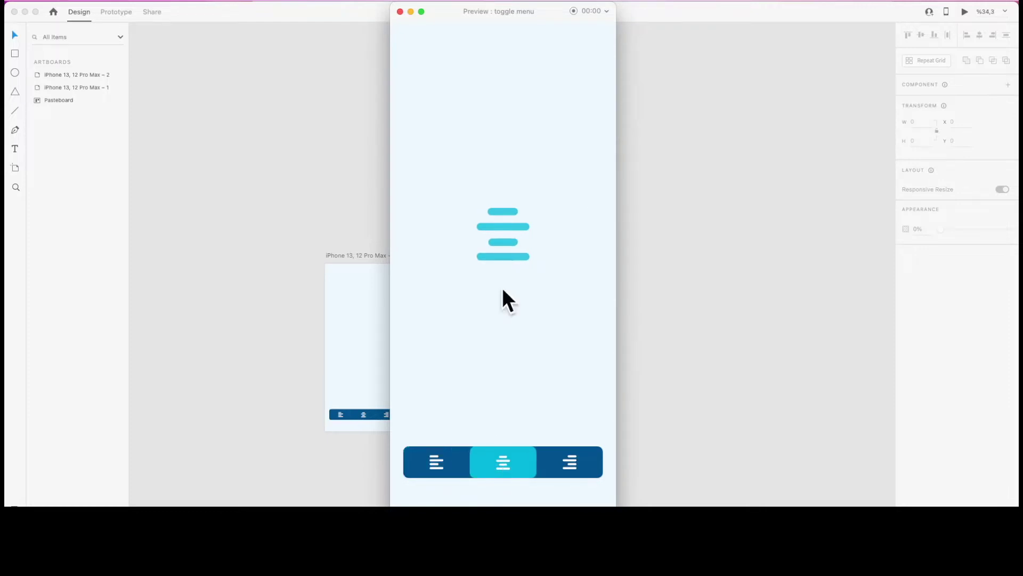
click(586, 469)
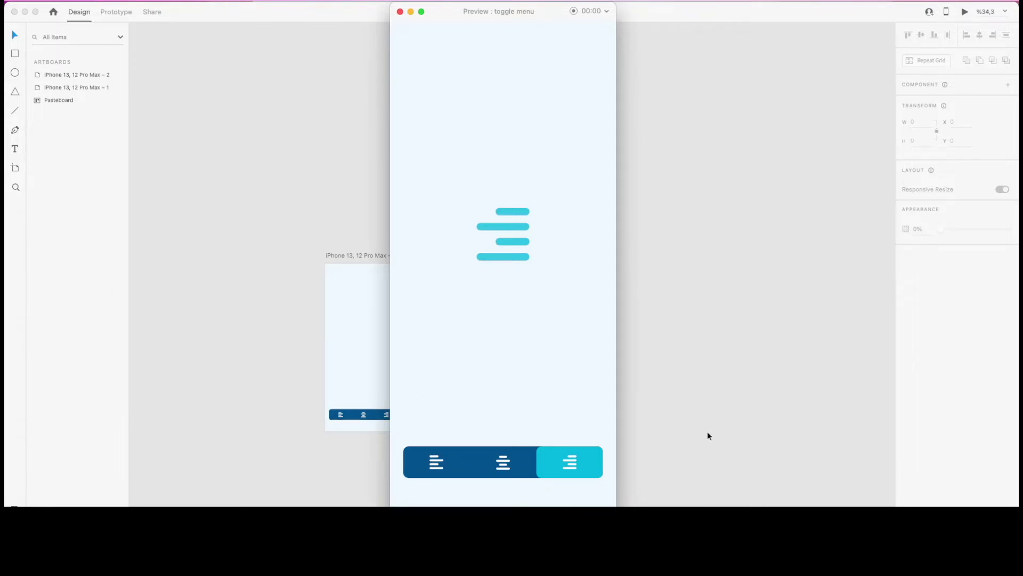
click(400, 12)
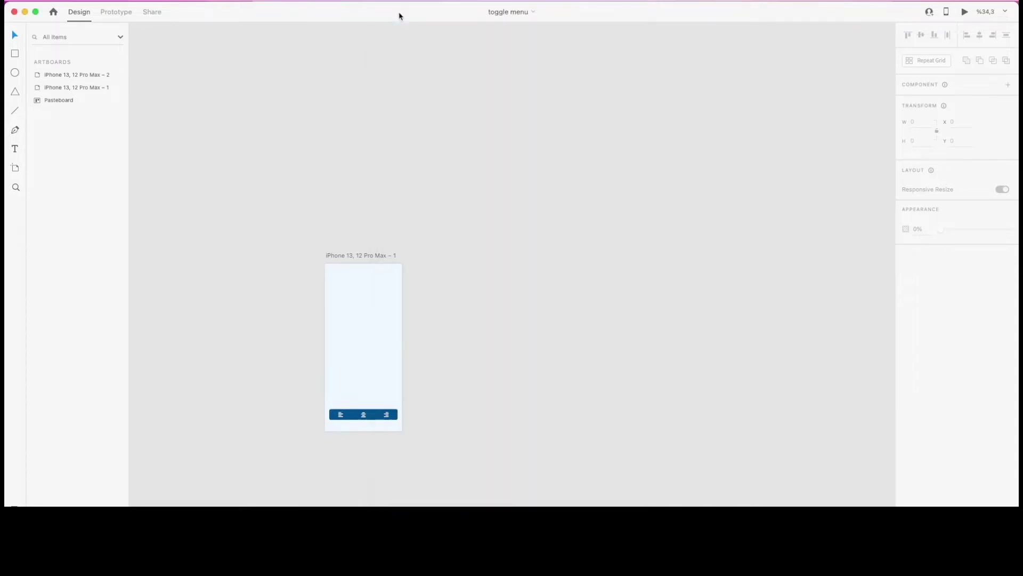
Step: Scroll down to the iPhone 13, 12 Pro Max – 2 artboard and marquee-select its nav bar layers
scroll(404, 346, down, 10)
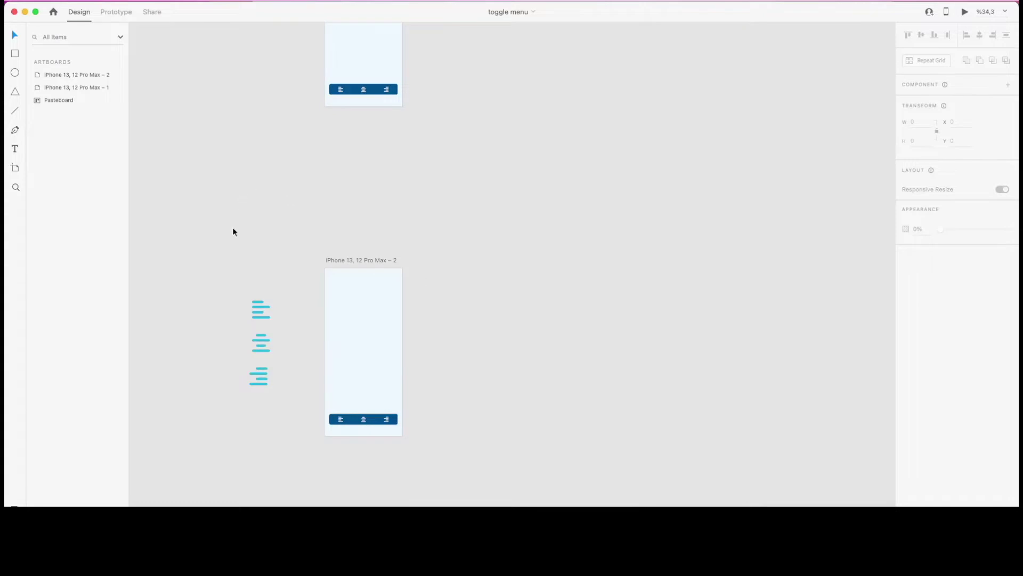
click(360, 261)
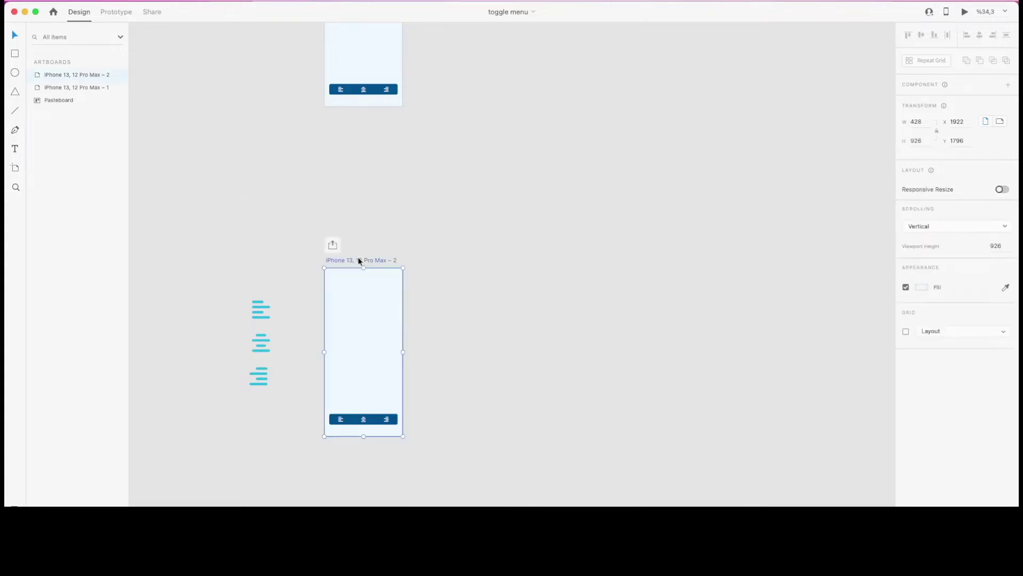
click(476, 435)
click(352, 421)
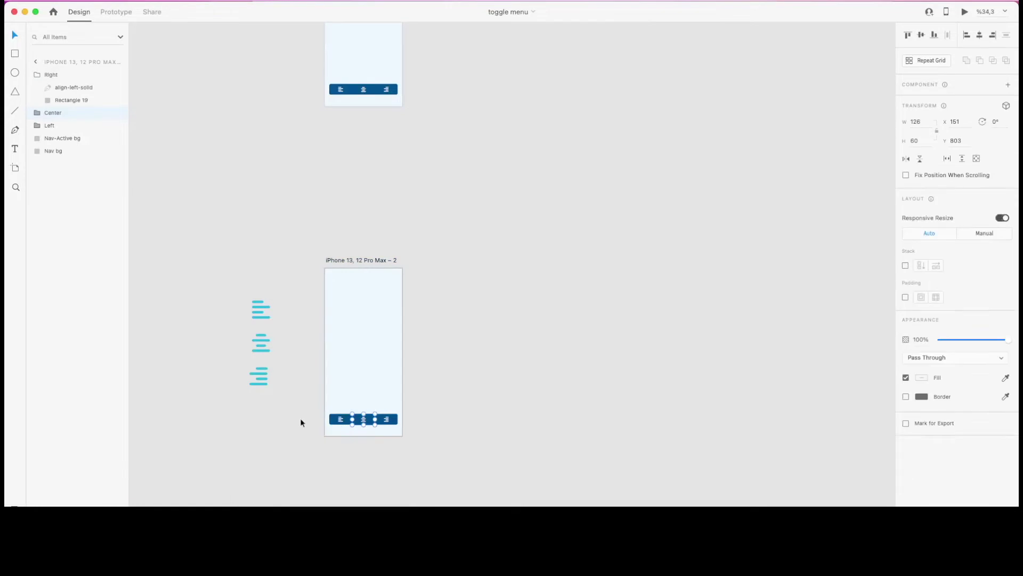
drag(270, 404, 456, 431)
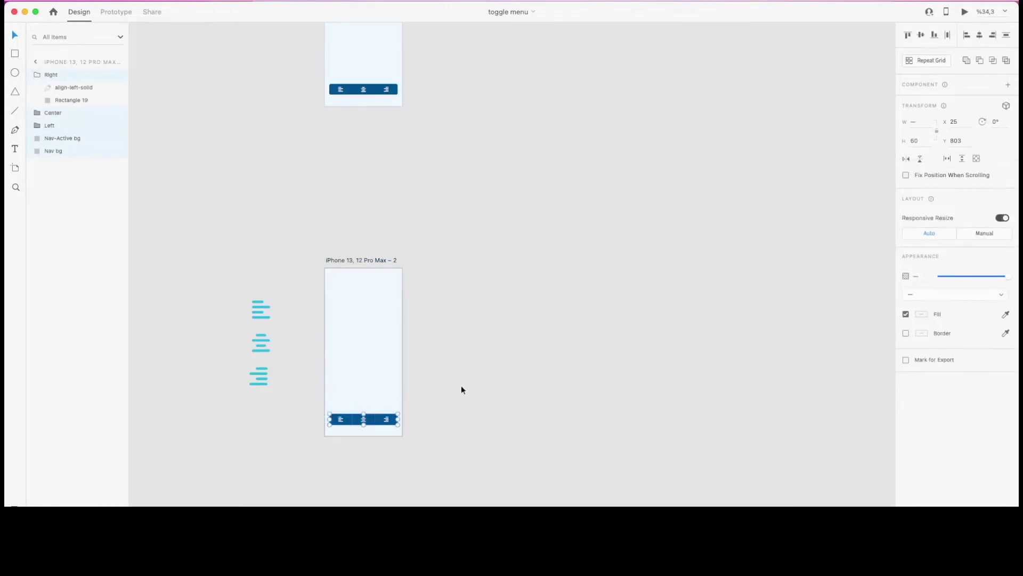
click(303, 405)
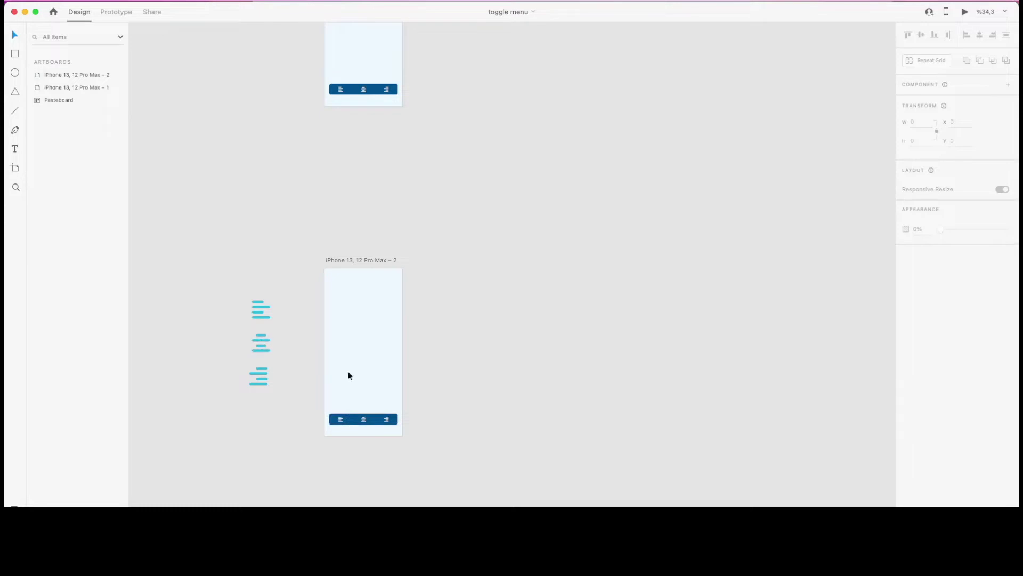
drag(313, 417, 443, 448)
Step: Centre the menu icon on the artboard, then make it and the nav bar one component with Cmd+K
click(456, 402)
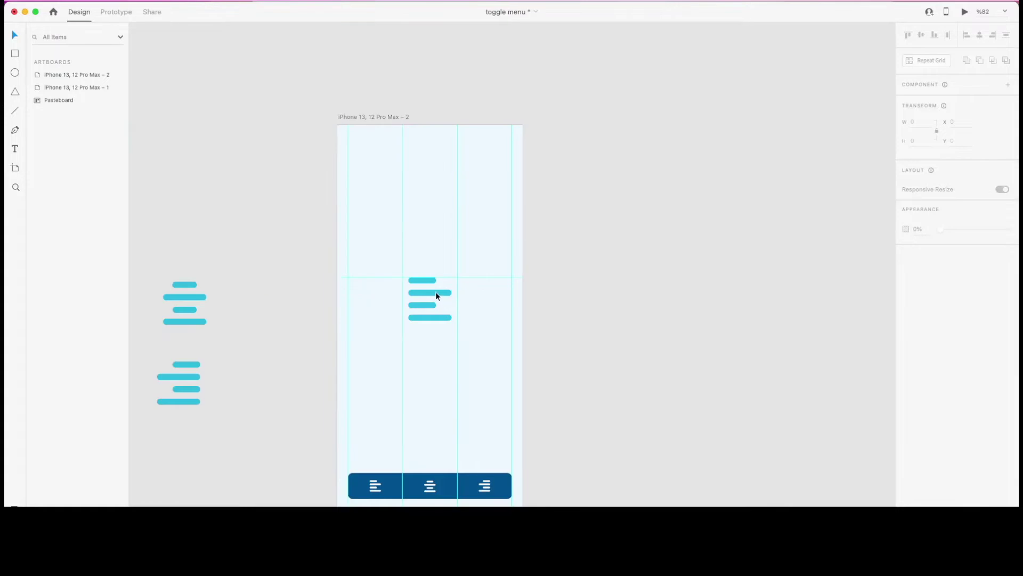
click(436, 292)
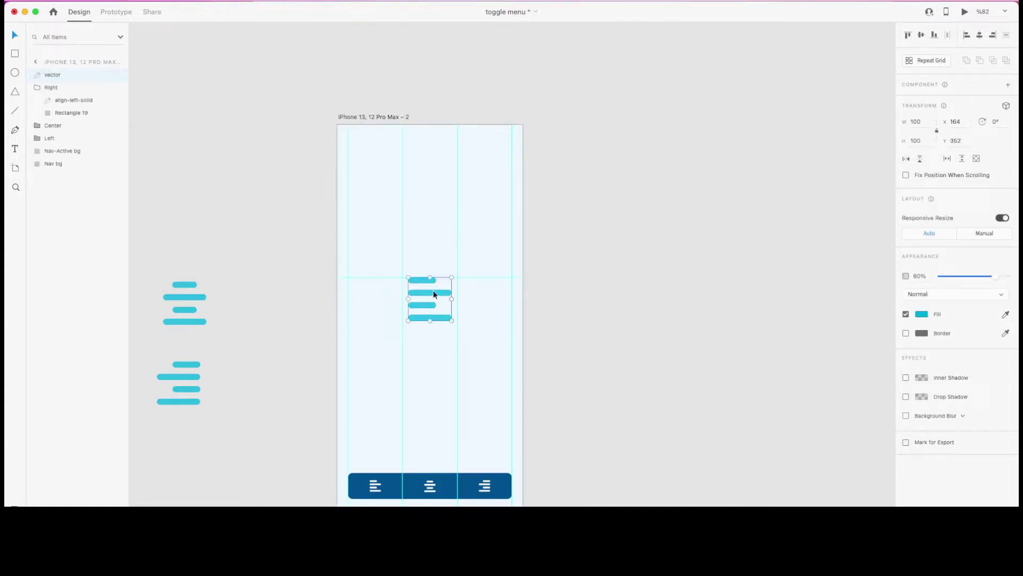
drag(433, 291, 432, 291)
drag(272, 450, 595, 506)
drag(345, 489, 372, 501)
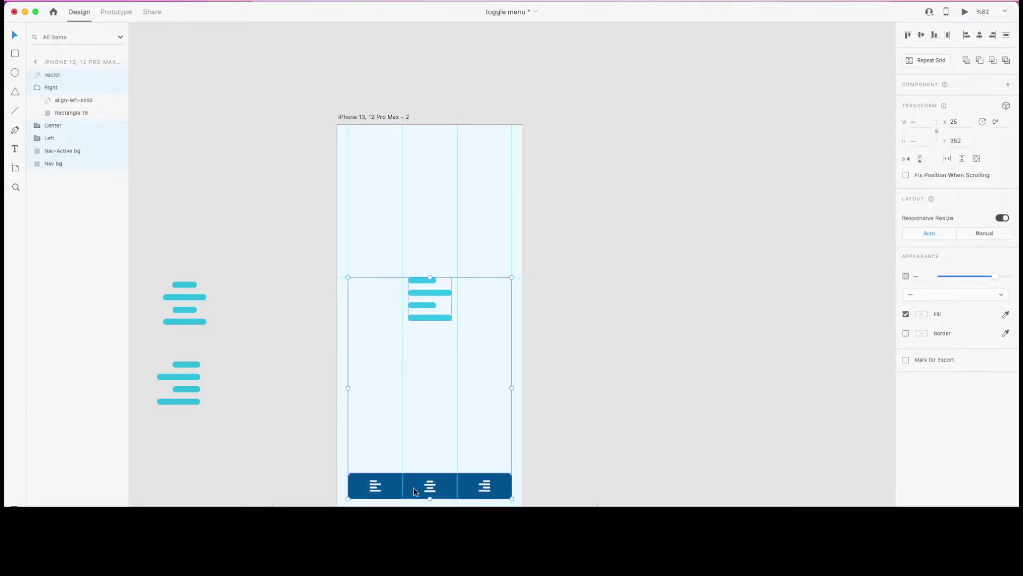
key(super+k)
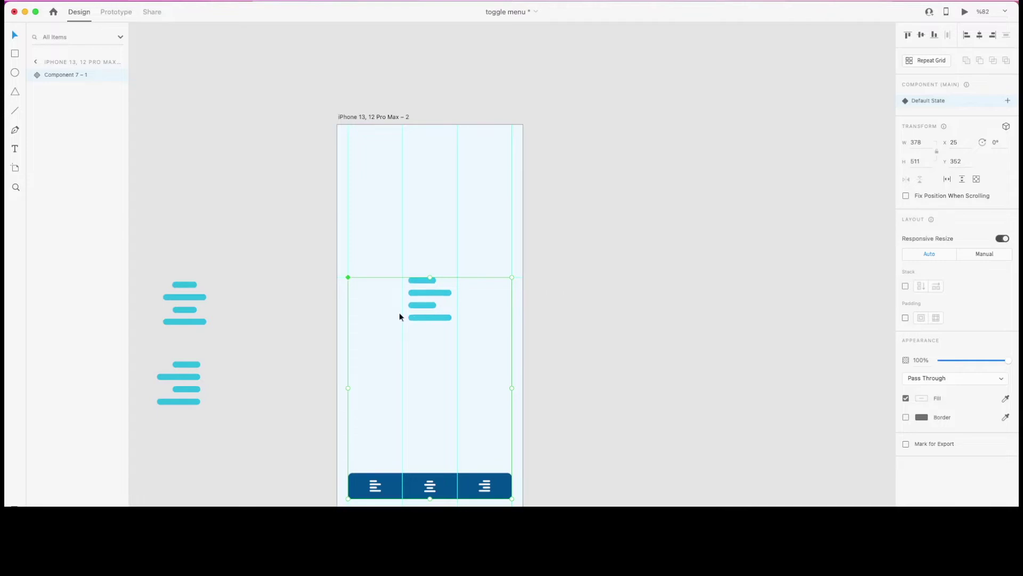
Step: Set the menu icon inside the component to 0% opacity
double_click(429, 296)
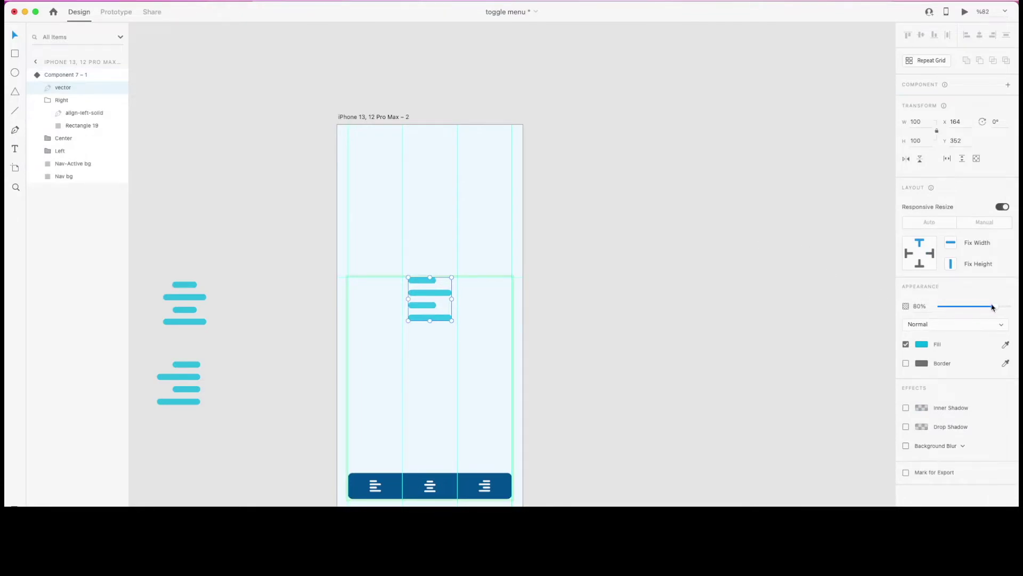
drag(994, 308, 861, 324)
click(651, 314)
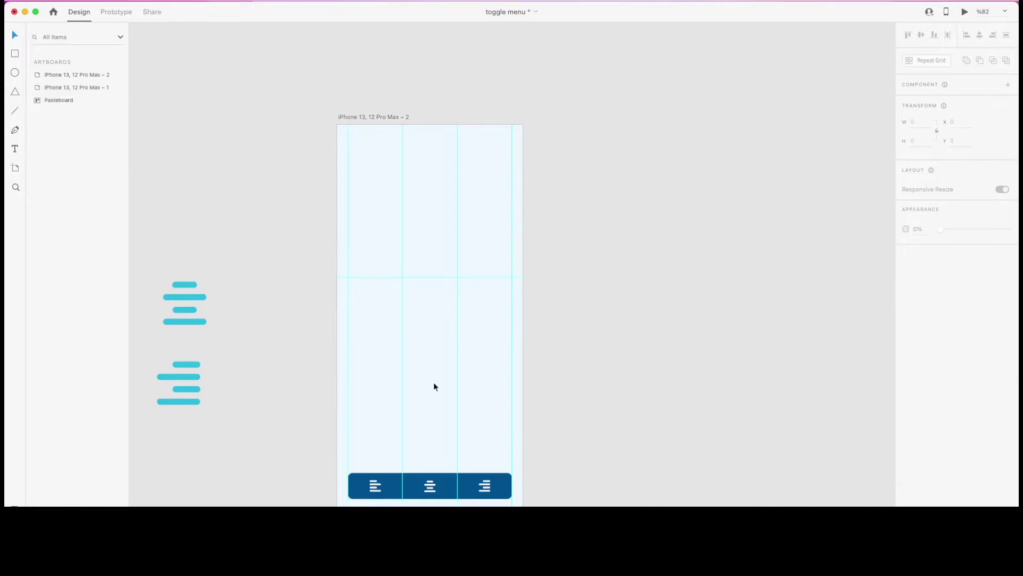
click(379, 494)
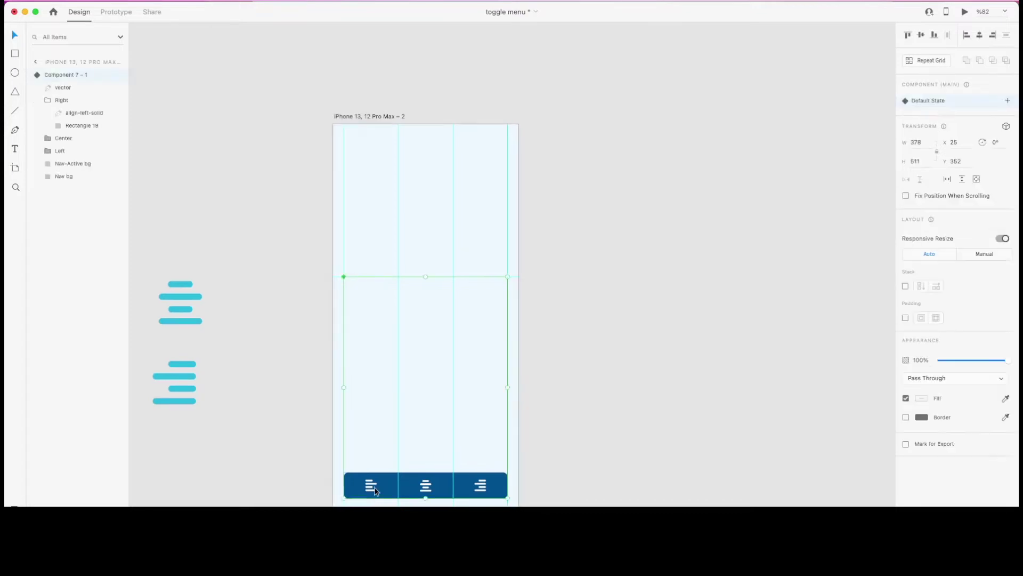
Step: Add a new component state named Left
click(1009, 101)
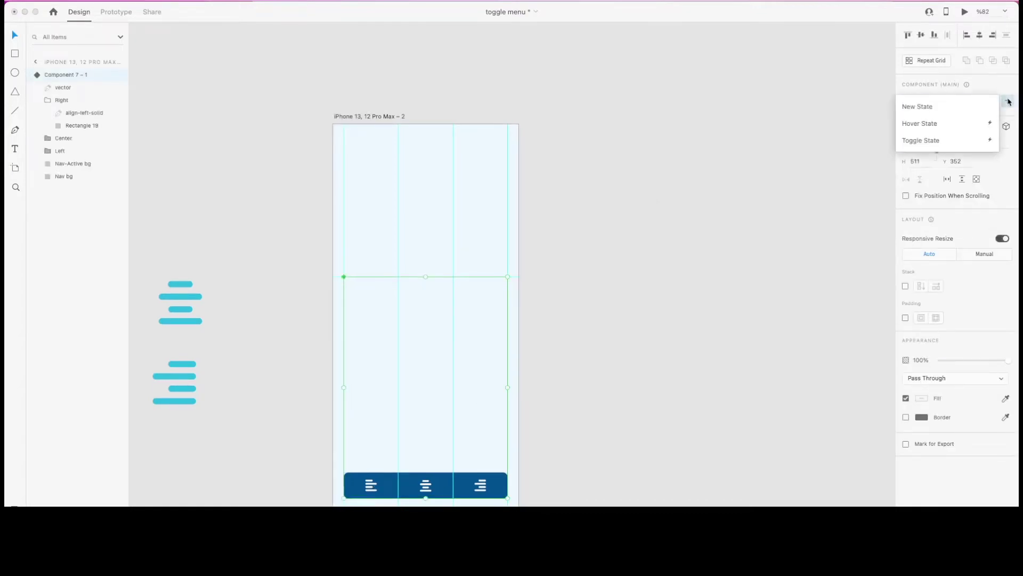
click(939, 107)
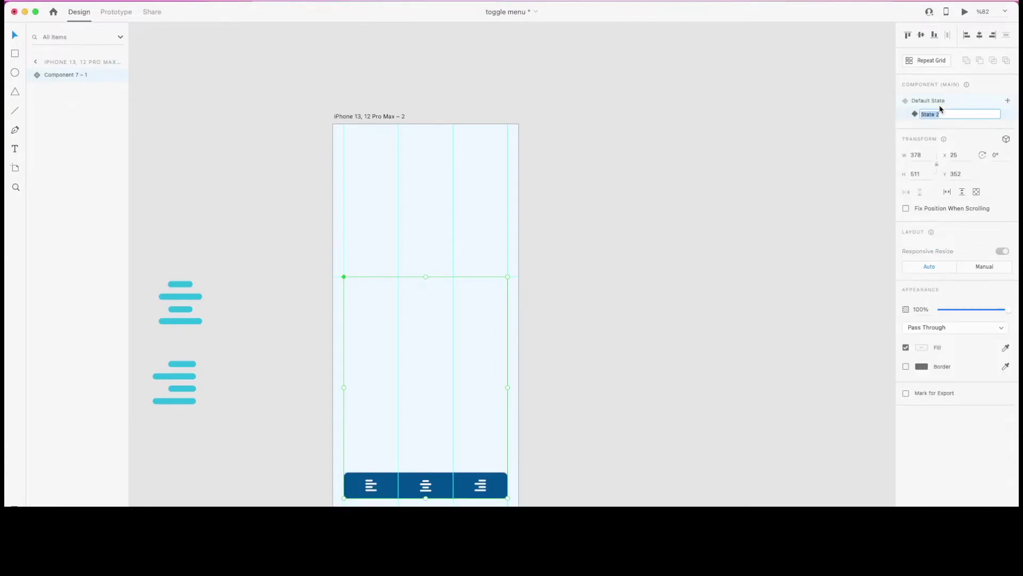
text(Left)
key(Return)
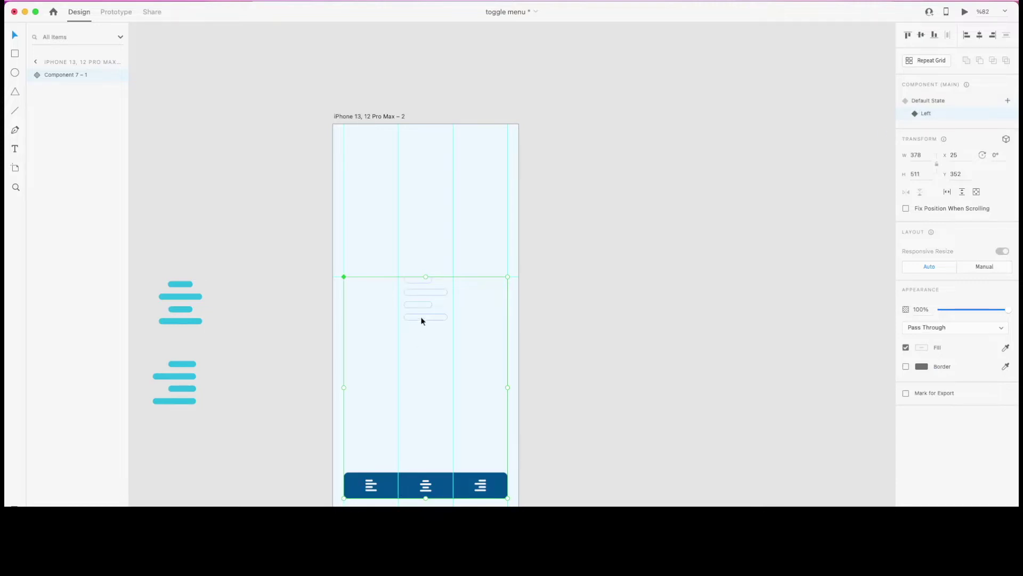
Step: In the Left state, set the hidden menu icon's opacity to 80%
double_click(421, 320)
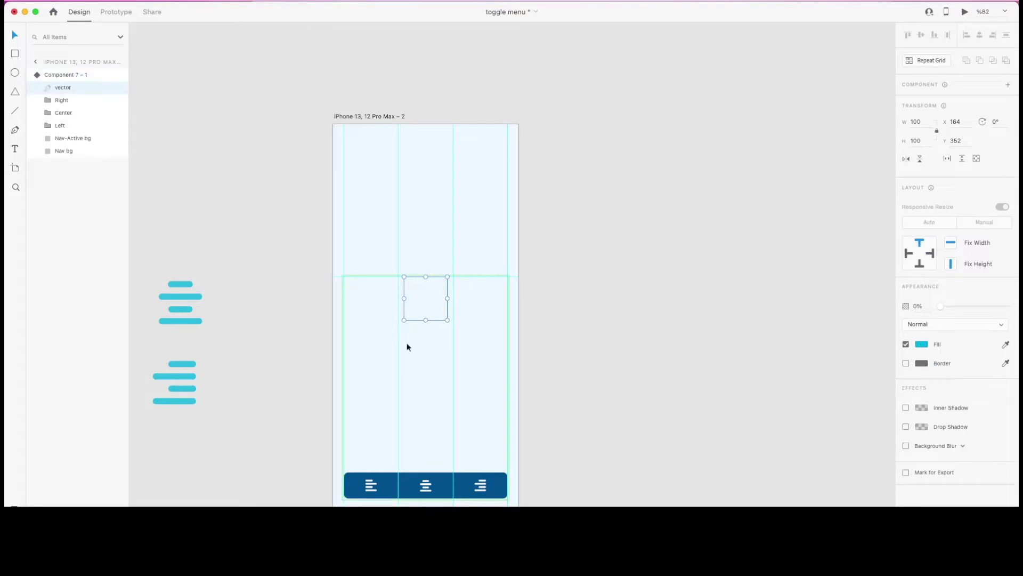
click(917, 306)
text(80)
key(Return)
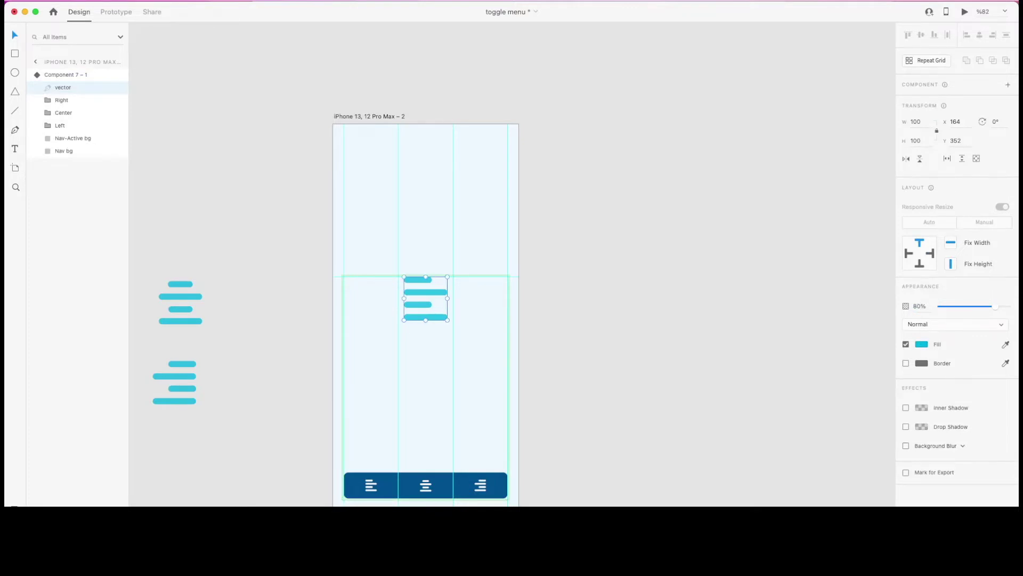
click(584, 344)
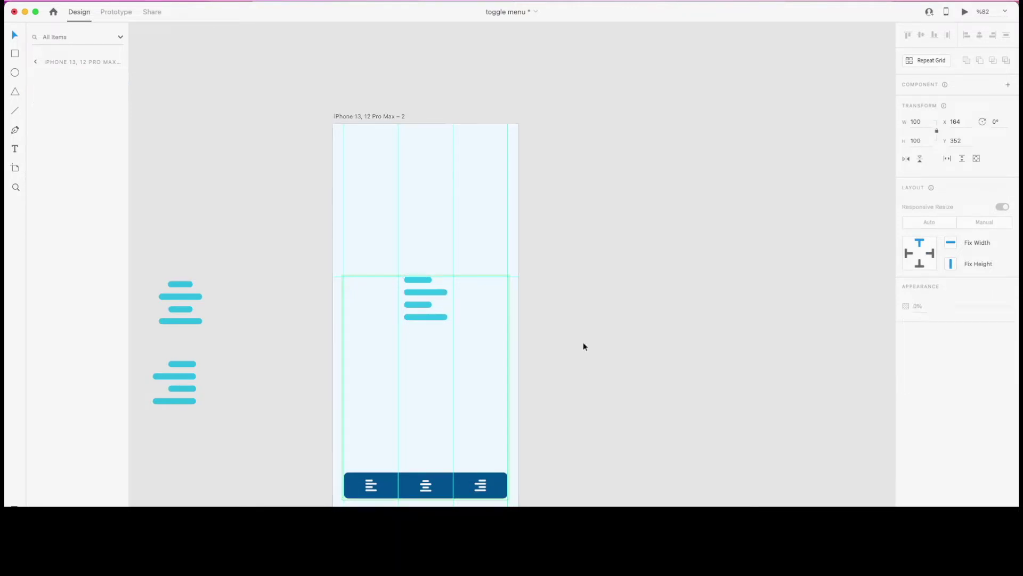
click(426, 320)
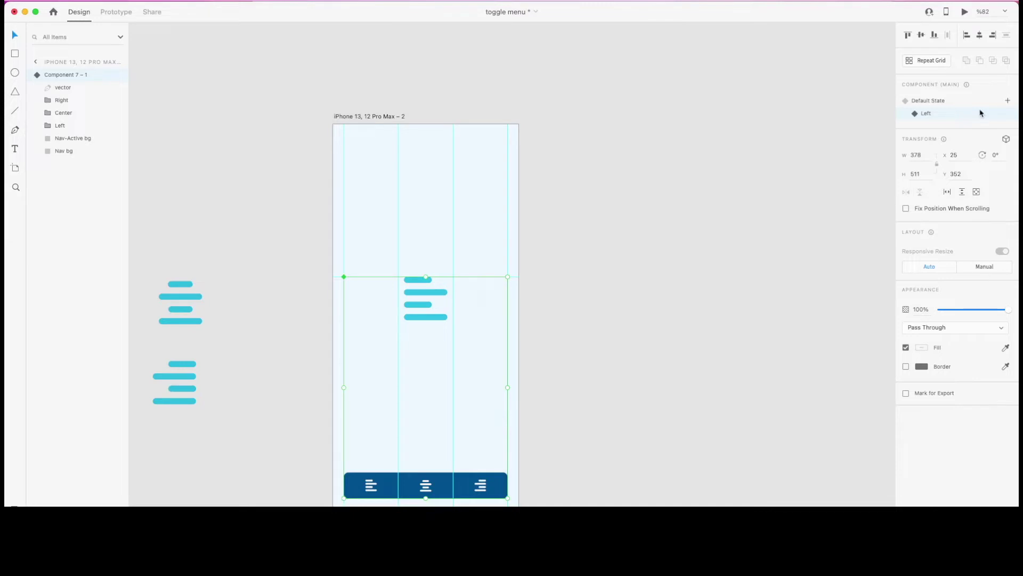
Step: Add another component state named Center
click(1007, 101)
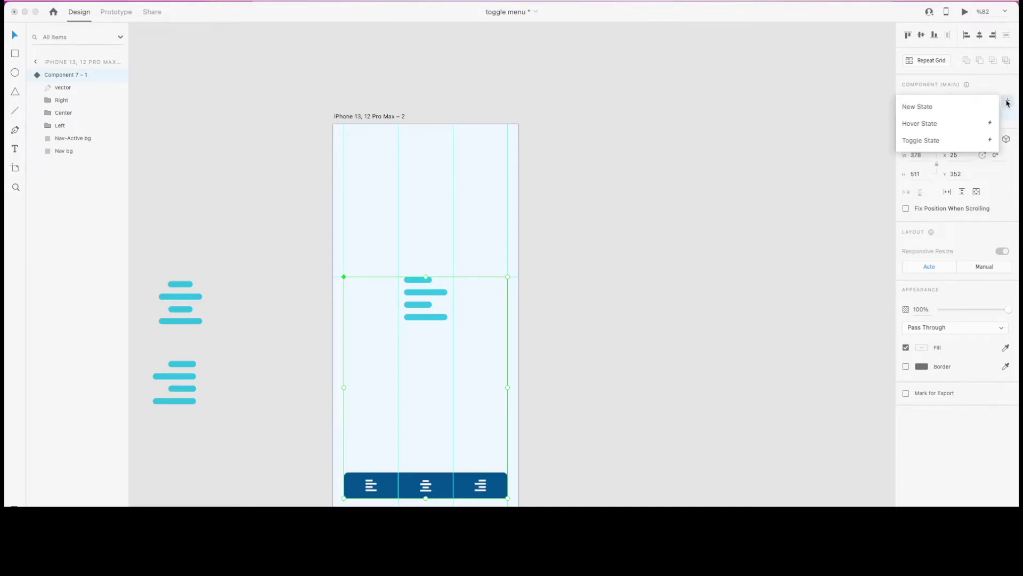
click(969, 107)
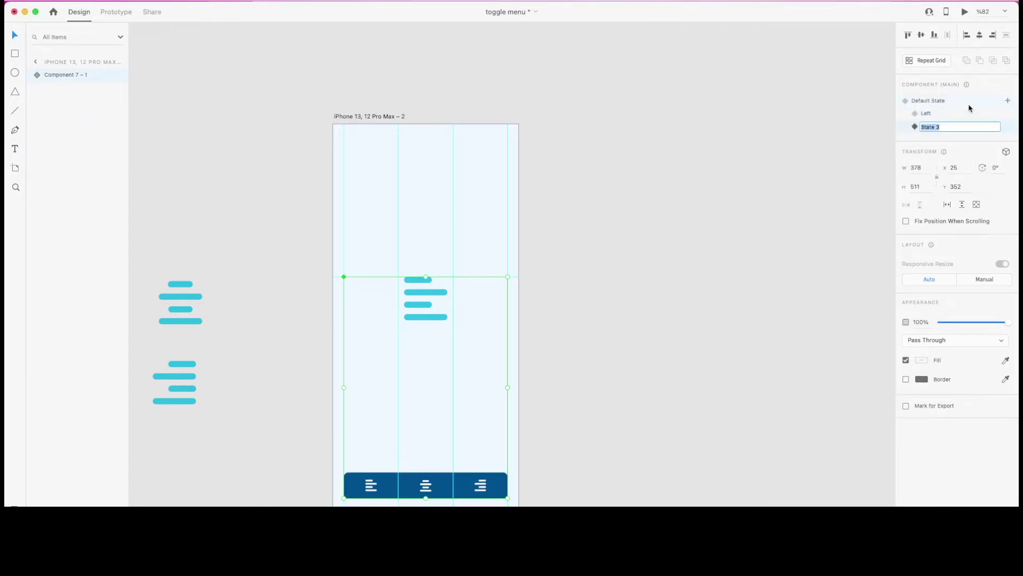
text(Center)
key(super+a)
key(Return)
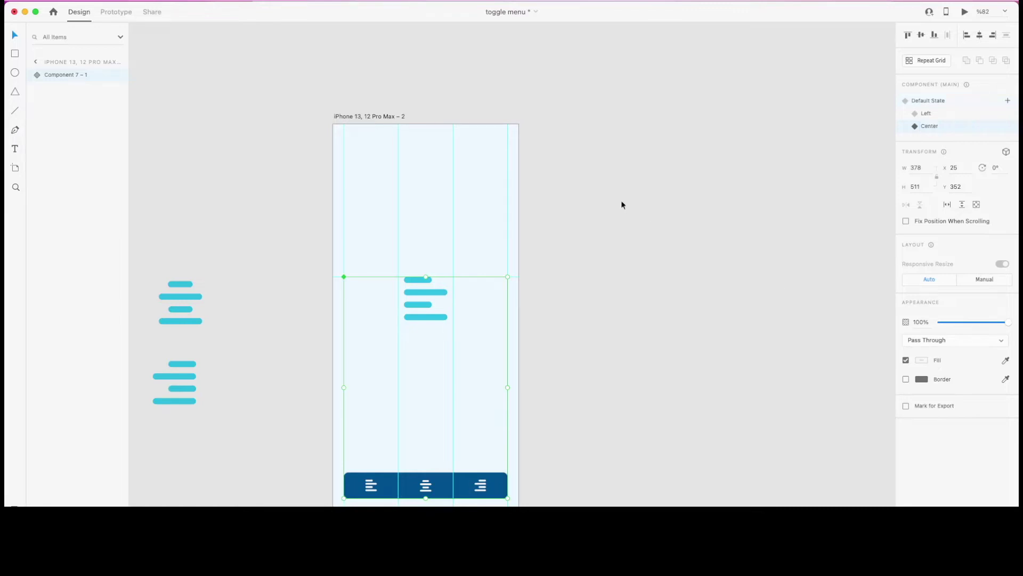
Step: Replace the Center state's menu icon with the centre-aligned one and move it up to y 352
click(471, 321)
click(425, 321)
click(183, 298)
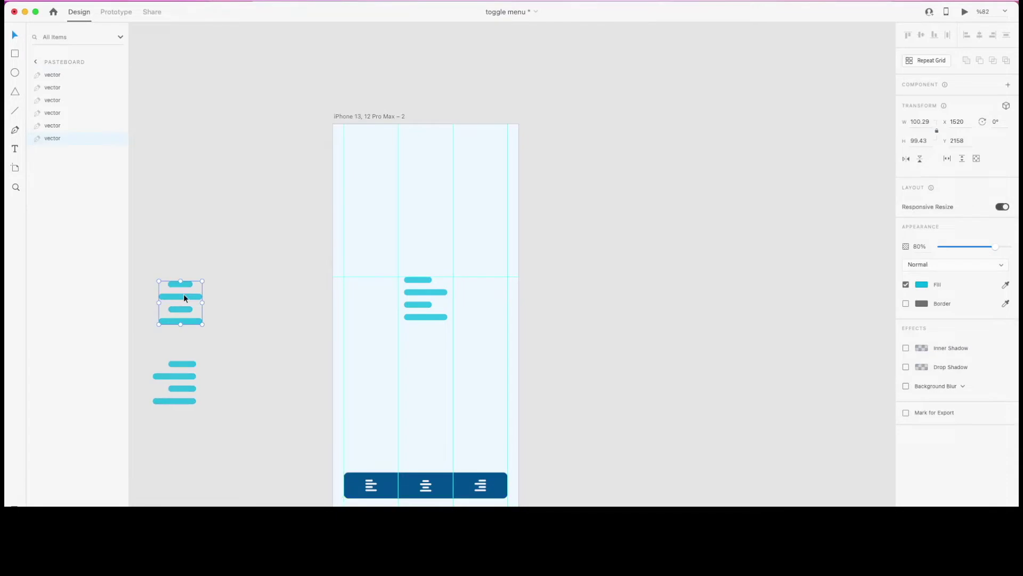
key(ctrl+x)
click(426, 295)
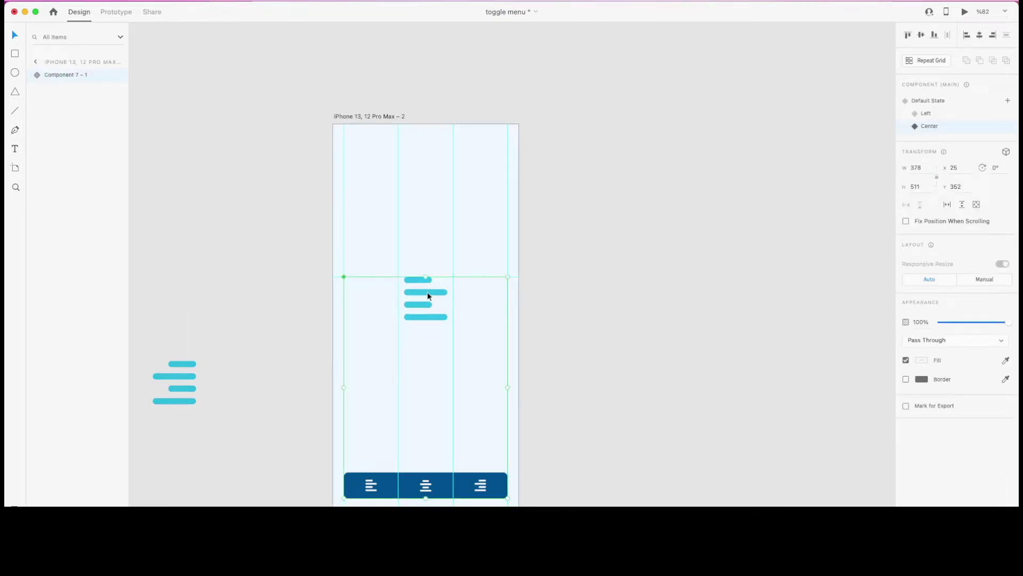
double_click(428, 296)
key(Delete)
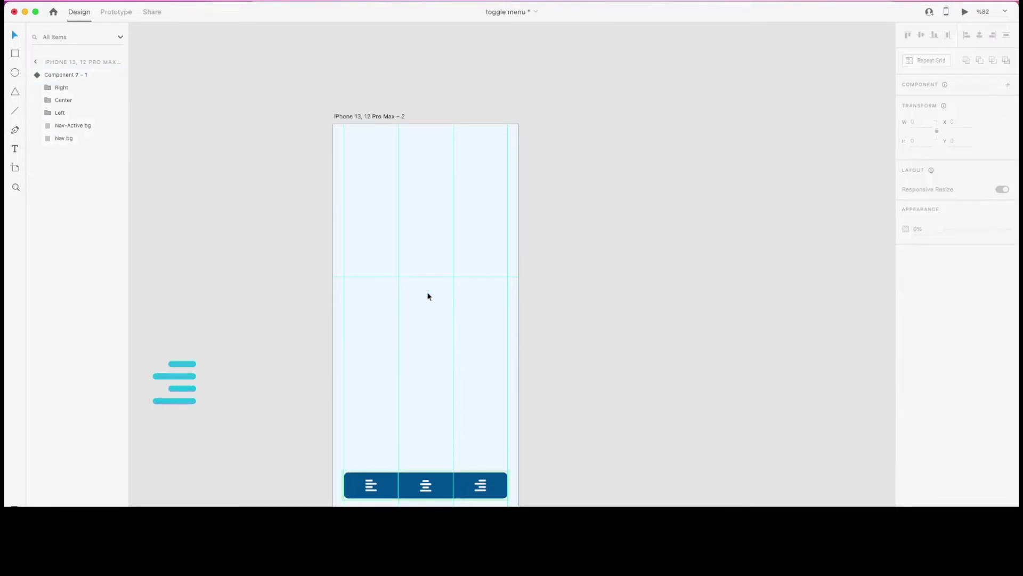
key(ctrl+v)
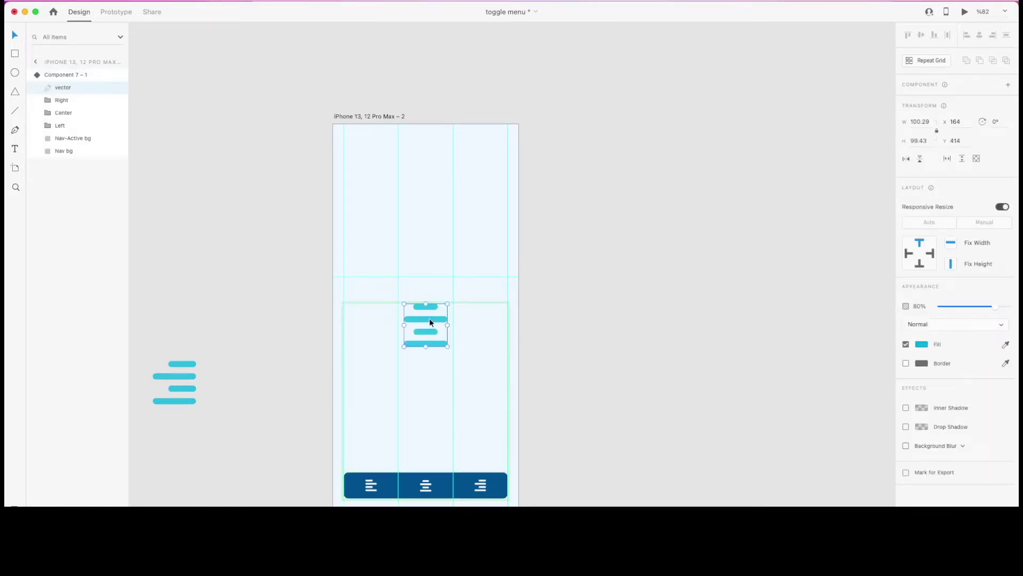
drag(430, 319, 430, 292)
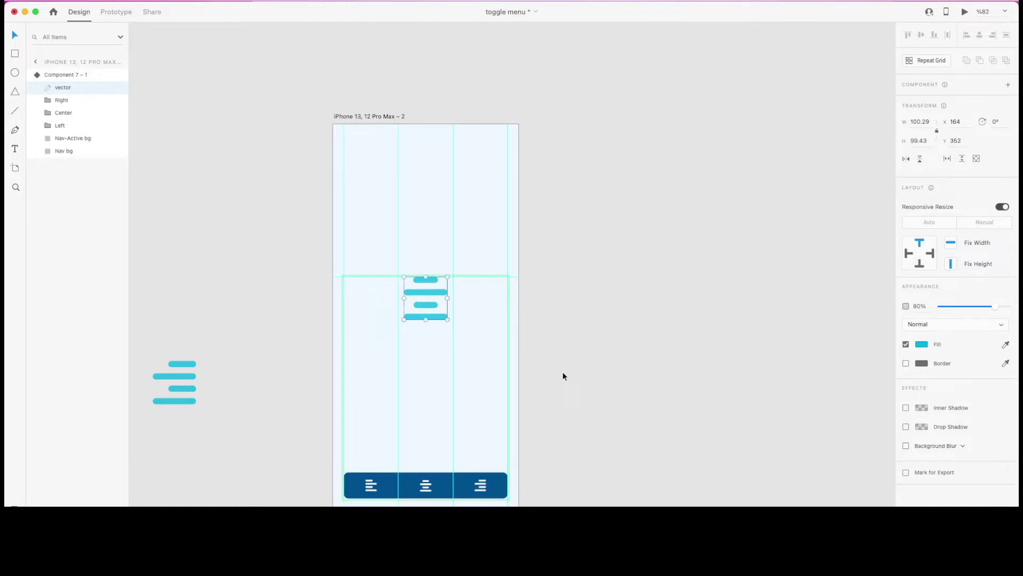
Step: Save the document with Cmd+S and reselect the nav component
key(ctrl+s)
click(714, 369)
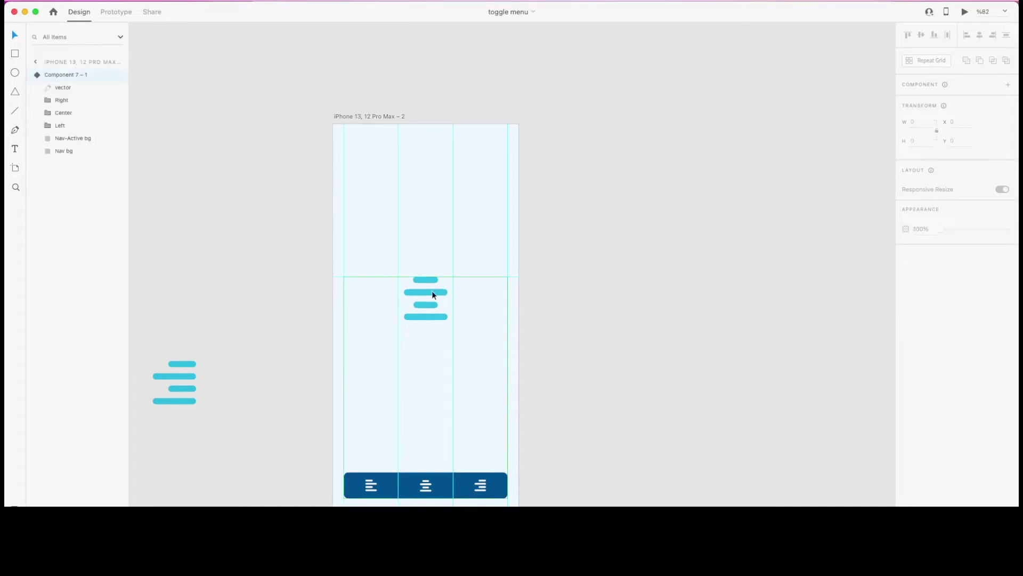
click(432, 294)
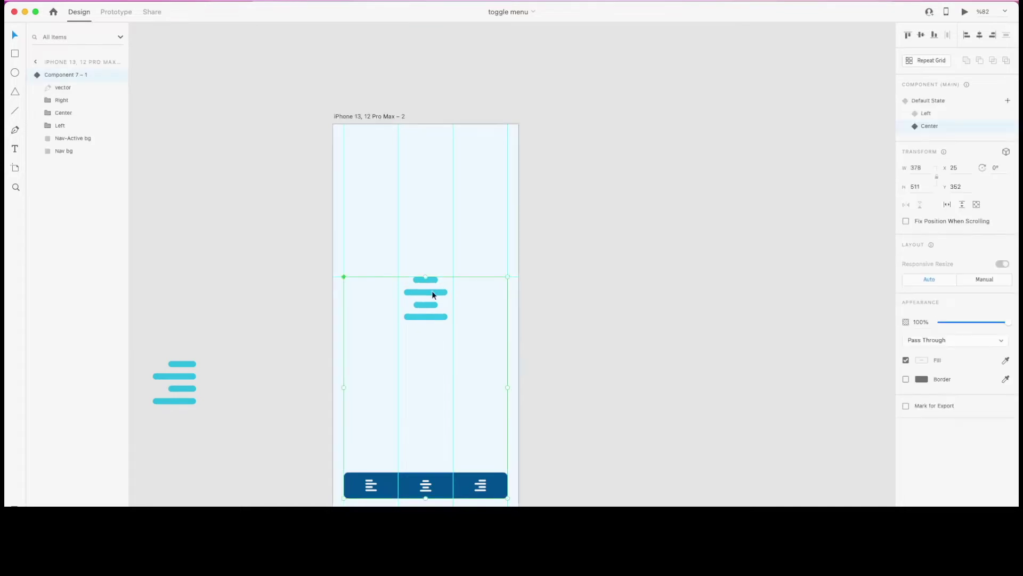
Step: Add a new component state named Right
click(1008, 102)
click(962, 108)
text(Right)
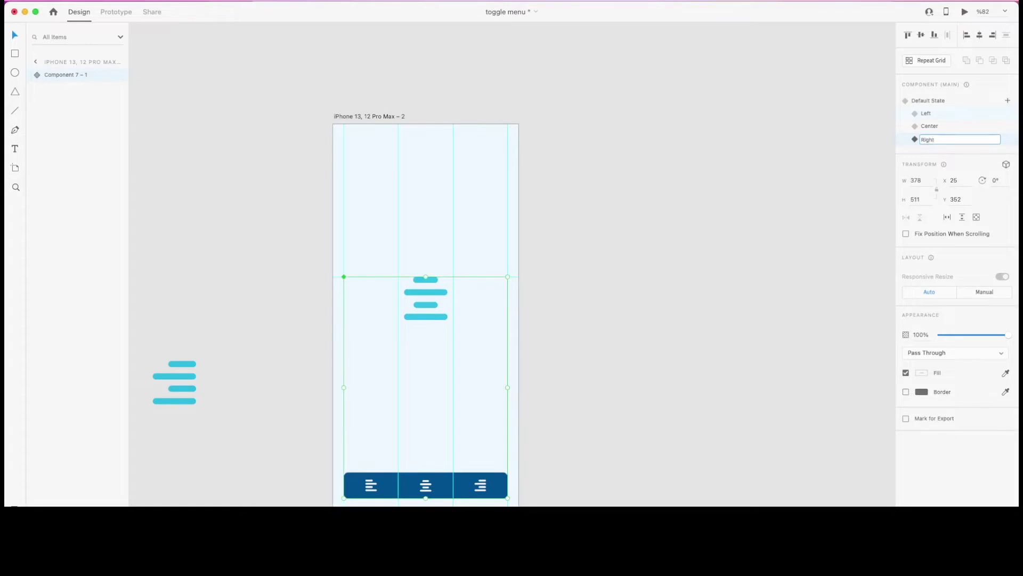
key(Return)
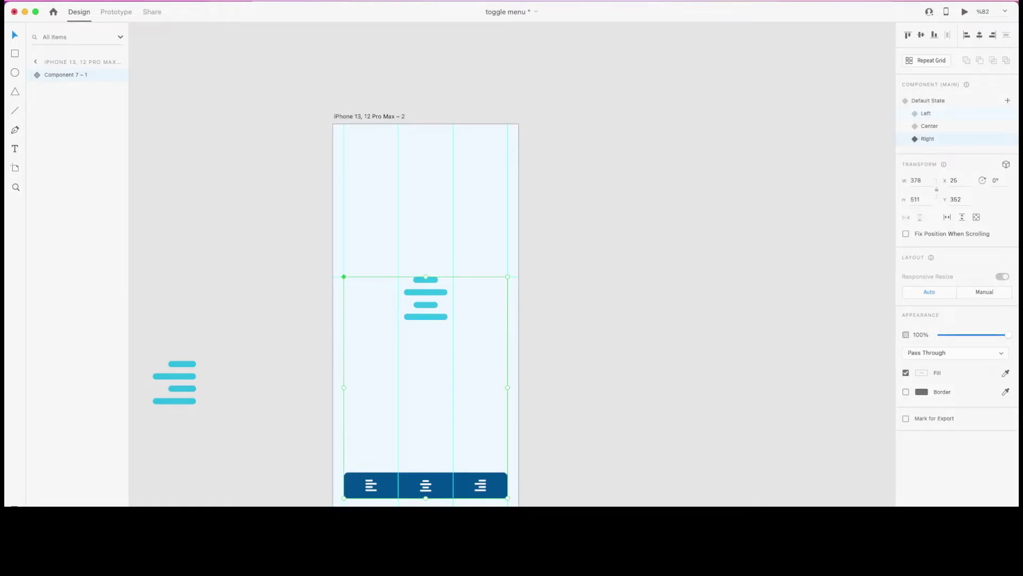
Step: Drag the right-aligned menu icon from the pasteboard into the Right state's component
click(171, 362)
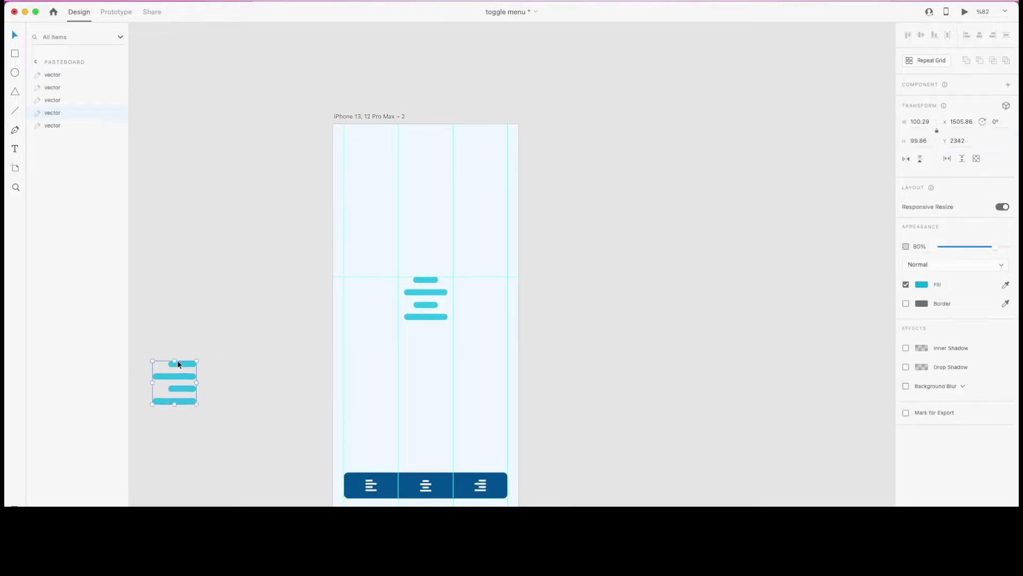
drag(193, 368, 429, 292)
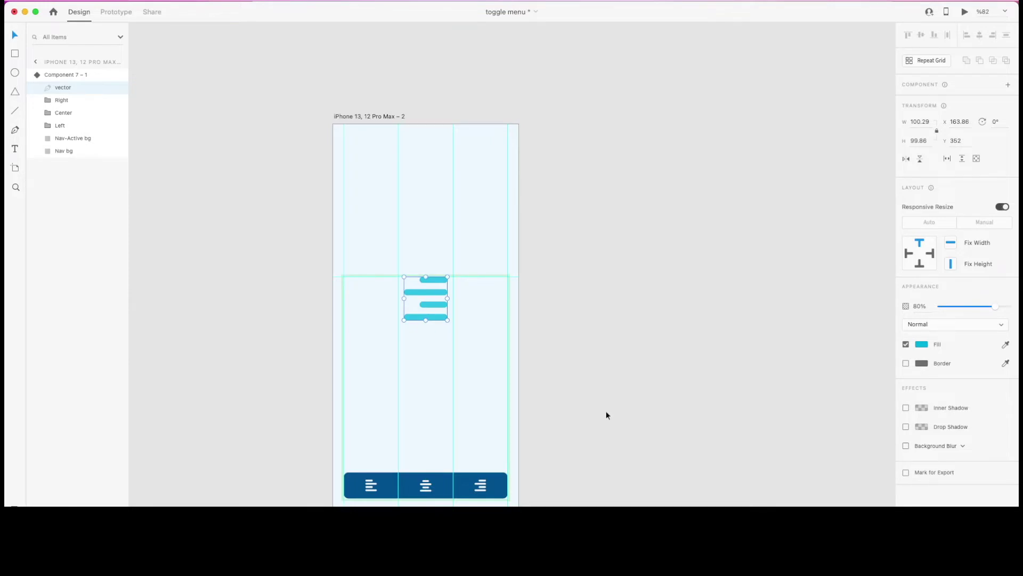
click(607, 415)
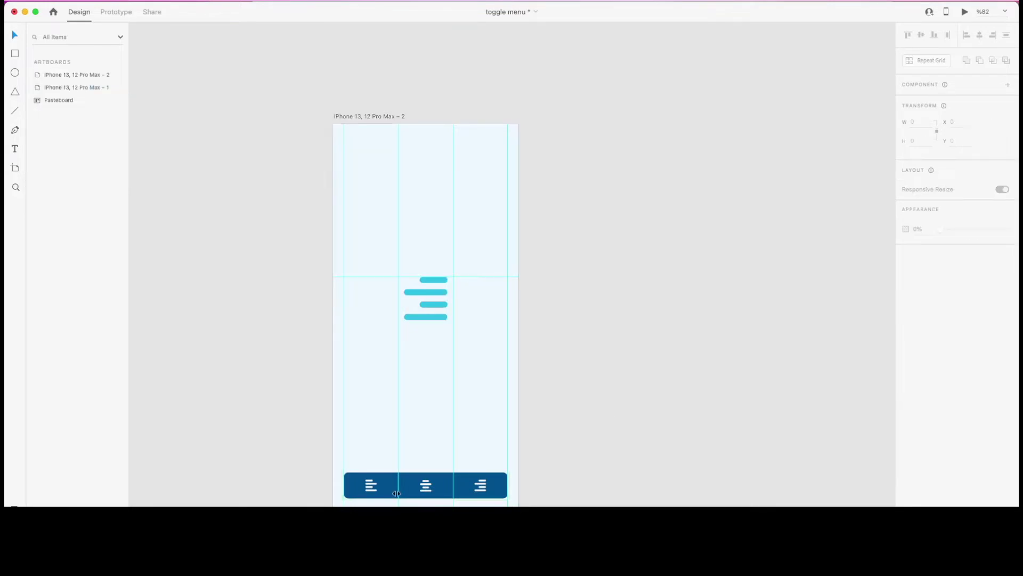
click(372, 498)
click(372, 498)
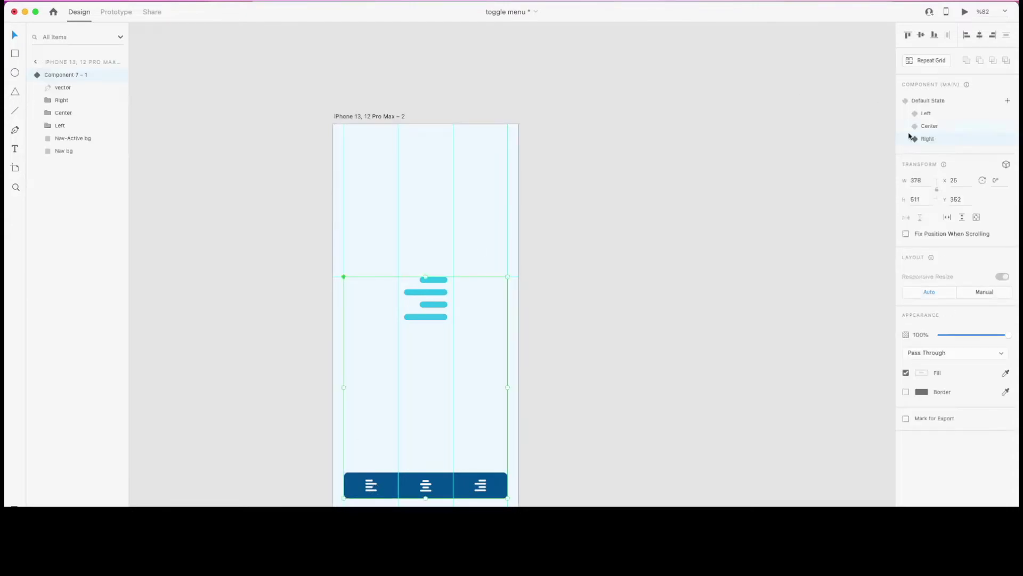
click(934, 113)
click(933, 127)
Step: Flip through the Right, Left and Center states to compare them, ending on Left
click(937, 139)
click(937, 115)
click(932, 127)
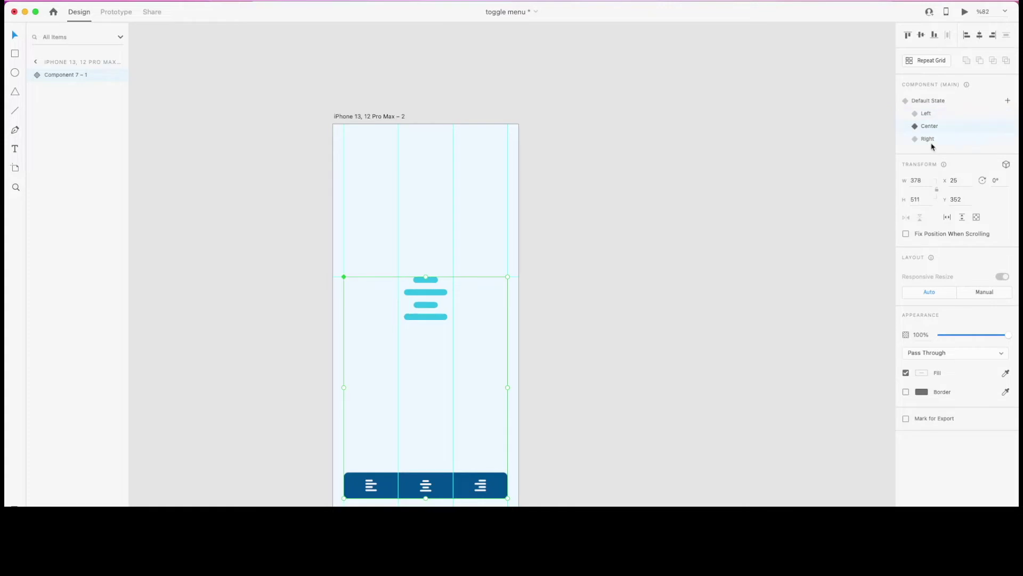
click(931, 139)
click(932, 114)
Step: In the Left state, raise the Nav-Active bg layer's opacity to 100%
click(34, 75)
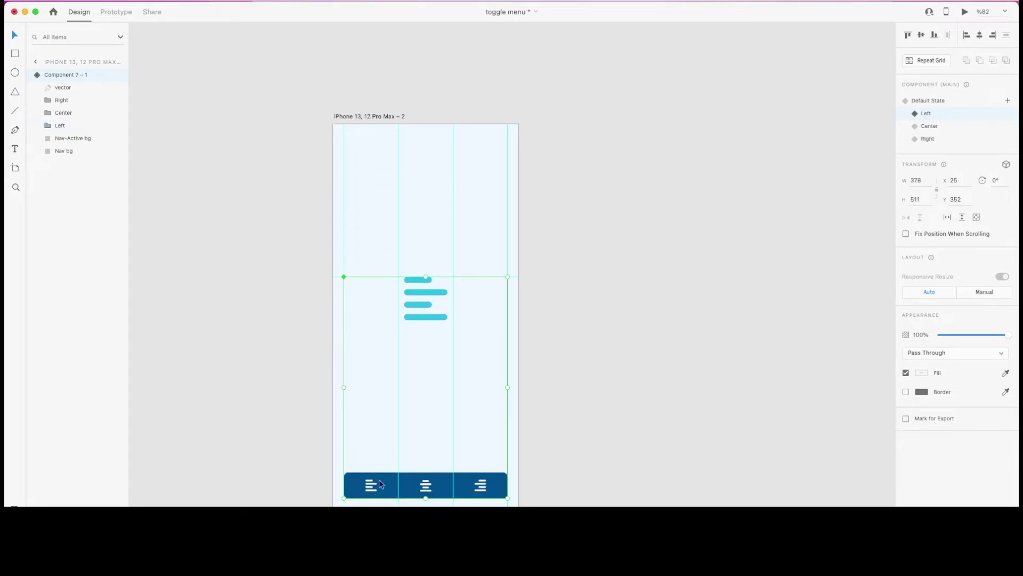
click(73, 138)
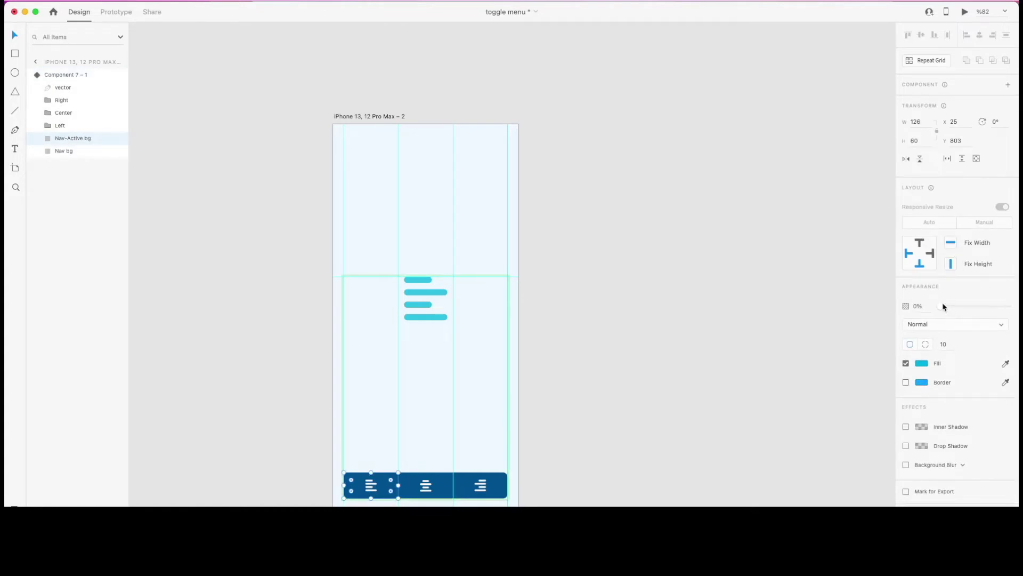
drag(944, 307, 1008, 308)
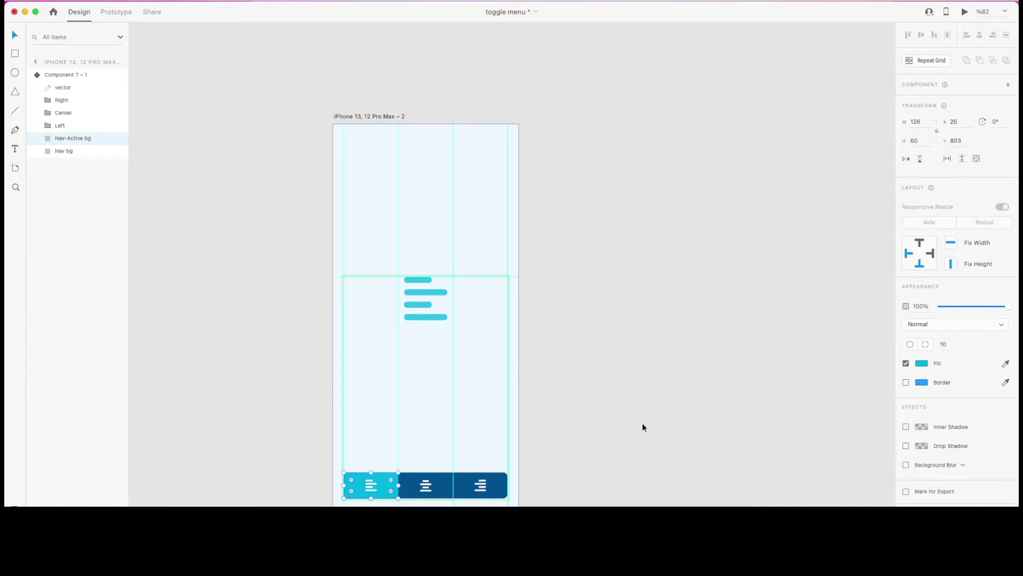
click(591, 414)
click(390, 488)
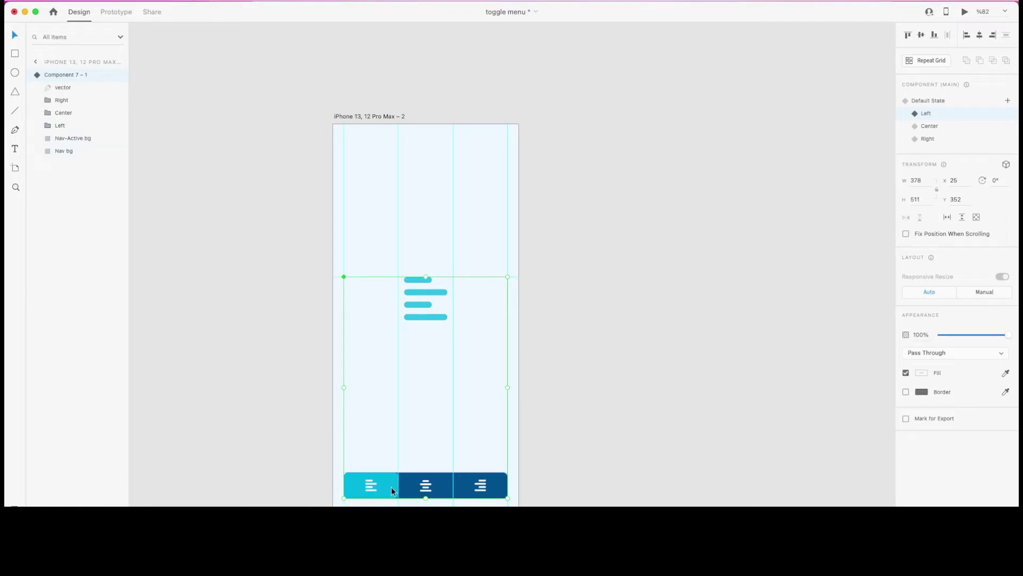
Step: In the Center state, nudge Nav-Active bg right behind the middle button and set 100% opacity
click(929, 126)
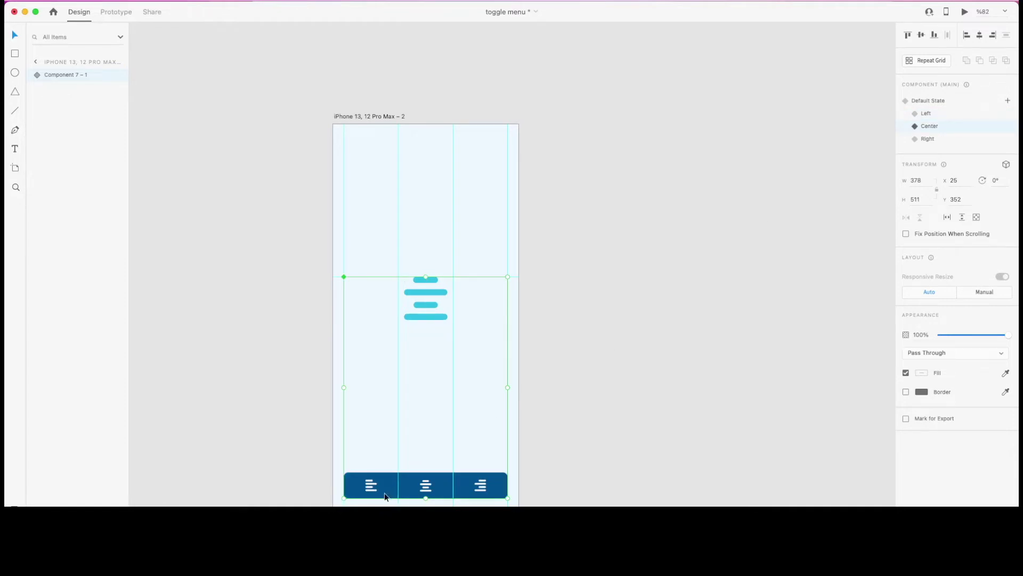
double_click(385, 497)
click(70, 139)
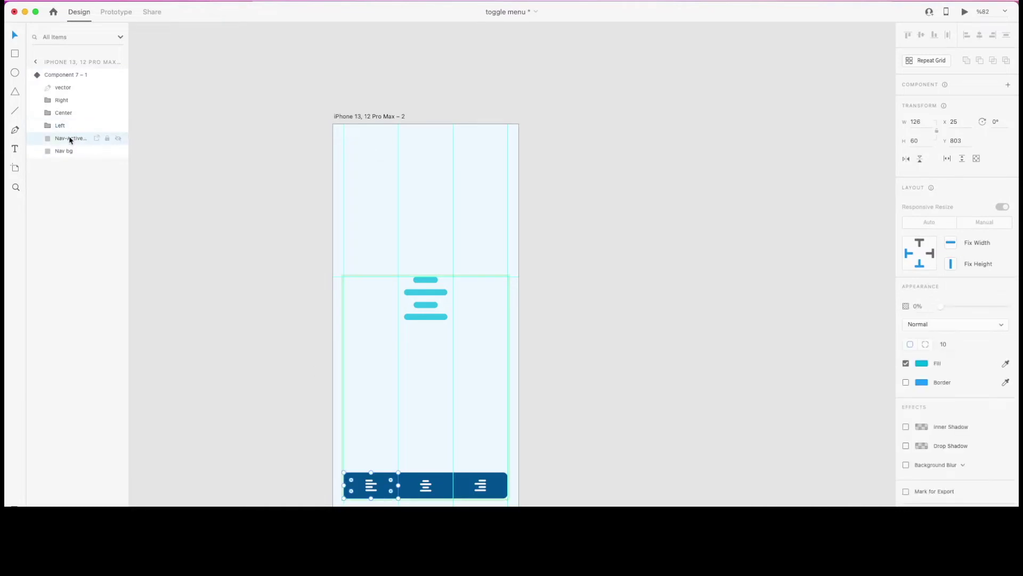
key(shift+Right)
key(shift+Right)
key(shift+Right)
key(shift+Right)
key(shift+Right)
key(shift+Right)
key(shift+Right)
key(shift+Right)
key(shift+Right)
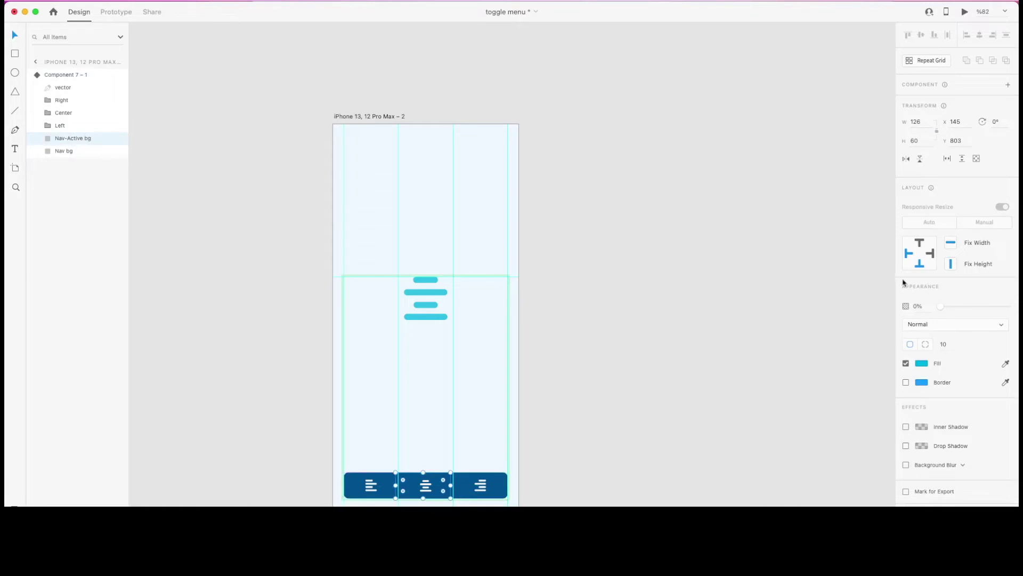
drag(941, 307, 1008, 307)
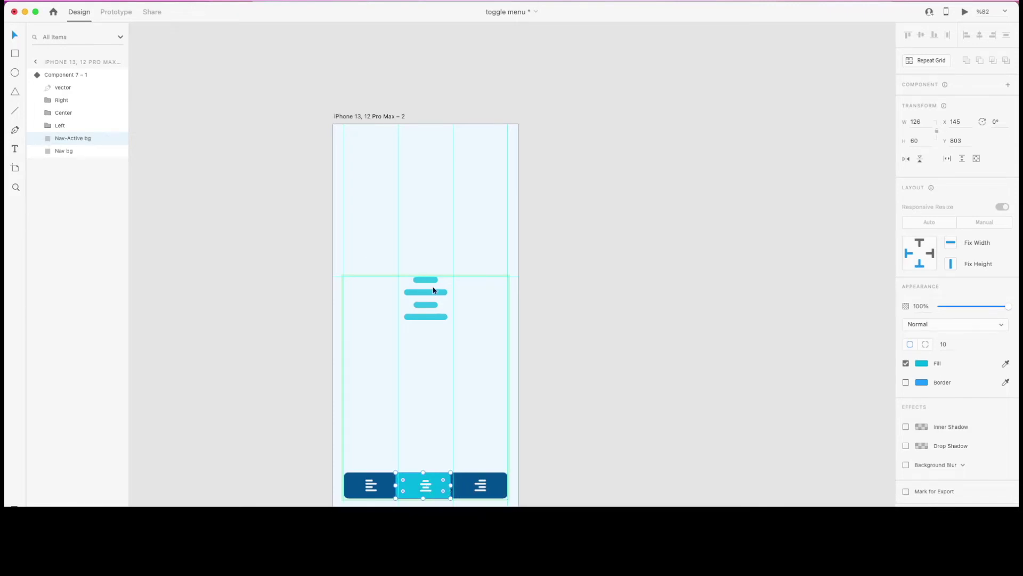
key(Right)
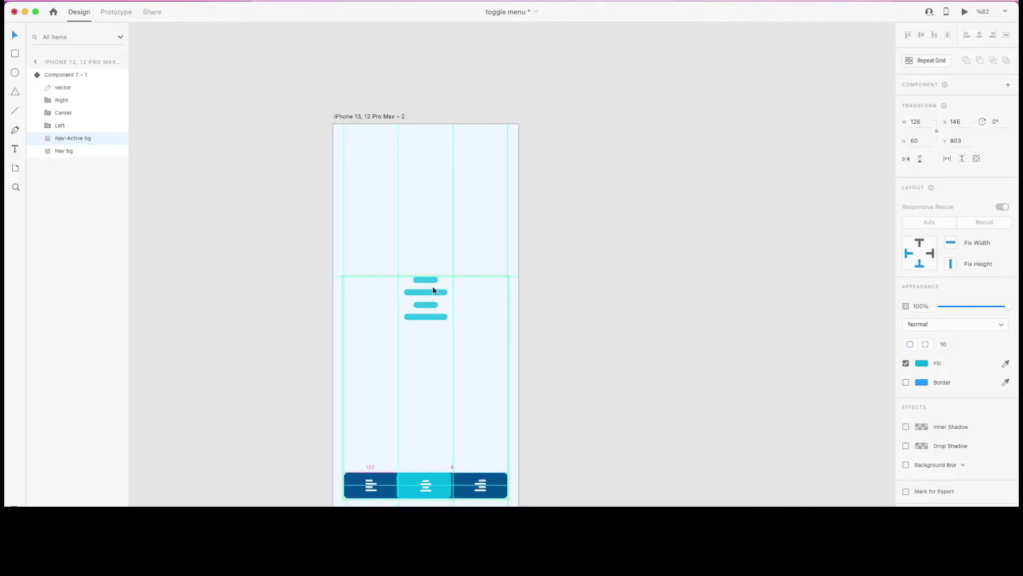
key(Right)
key(Right)
key(Right)
key(Right)
double_click(82, 138)
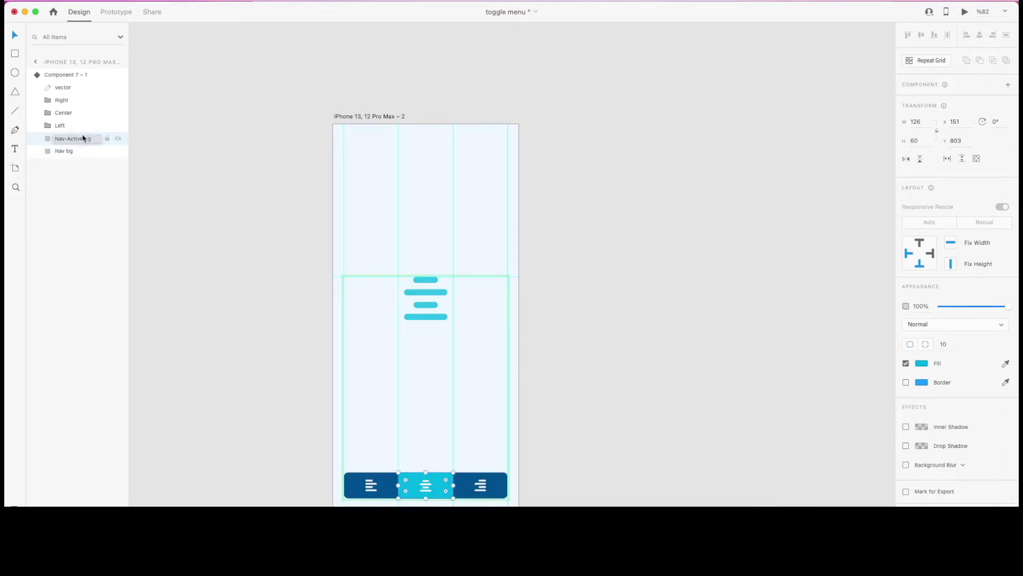
key(Return)
click(610, 429)
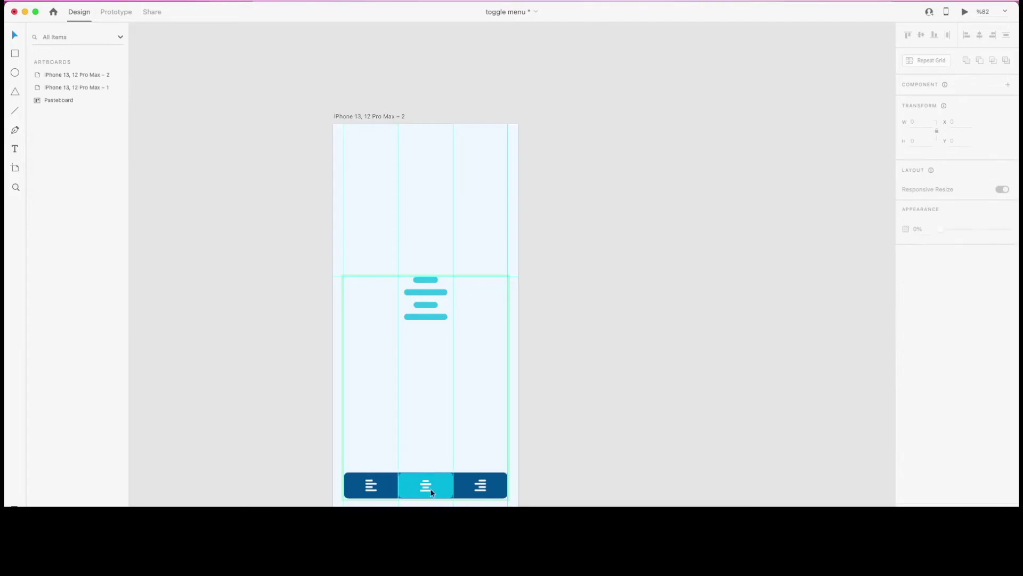
Step: Select the nav component and switch it to the Right state
click(430, 488)
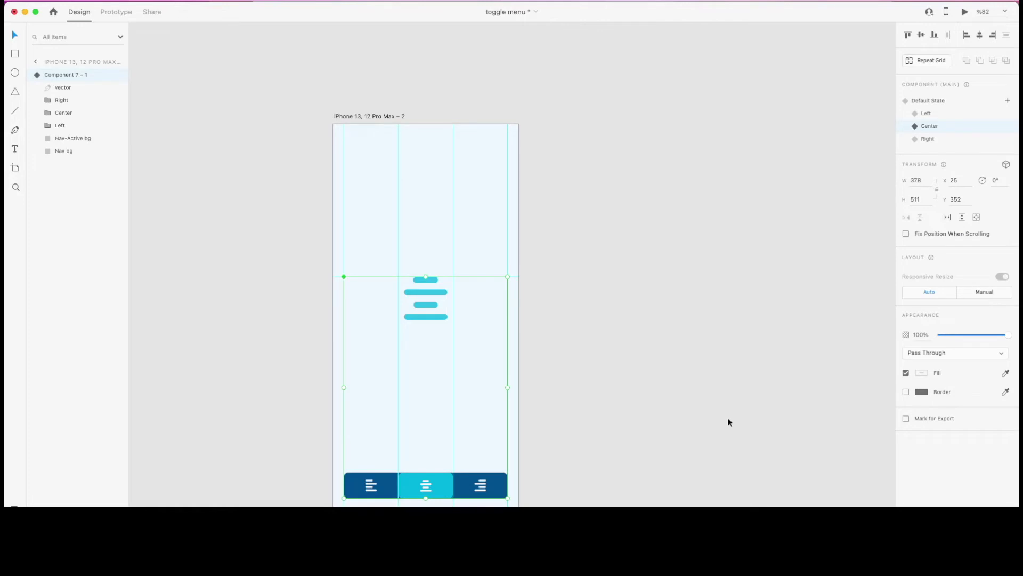
click(648, 380)
click(430, 317)
click(445, 486)
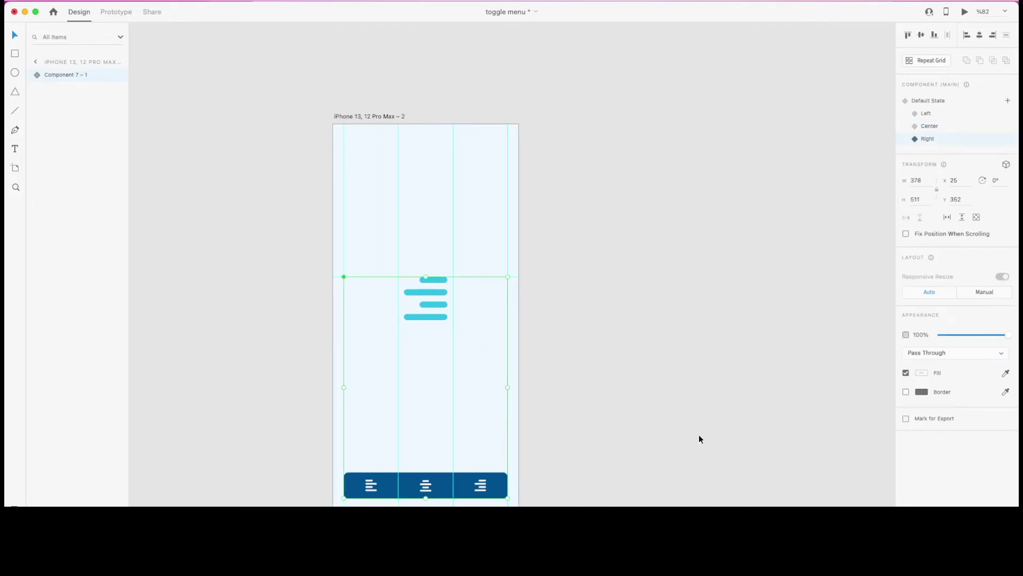
Step: Move Nav-Active bg right to x 277 behind the right button at 100% opacity
click(38, 74)
click(78, 139)
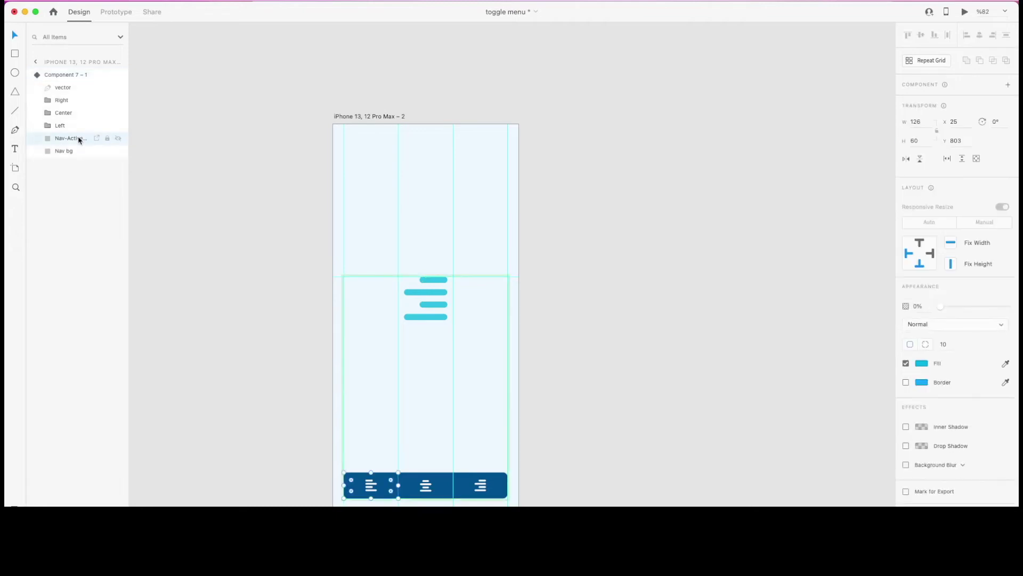
key(shift+Right)
key(shift+Right)
key(shift+Right)
key(shift+Right)
key(shift+Right)
key(shift+Right)
key(shift+Right)
key(shift+Right)
key(shift+Right)
key(shift+Right)
key(shift+Right)
key(shift+Right)
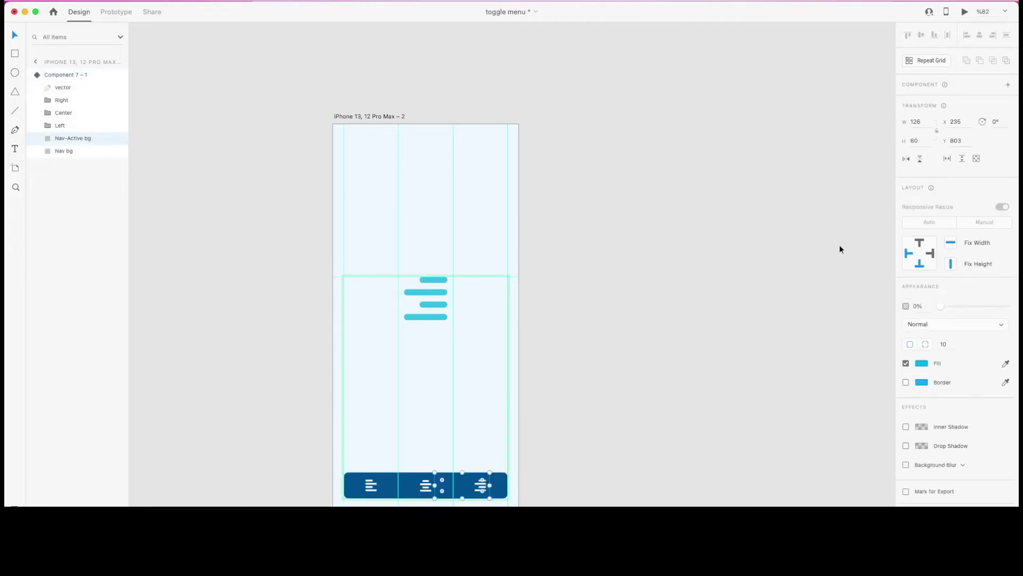
drag(941, 306, 1008, 306)
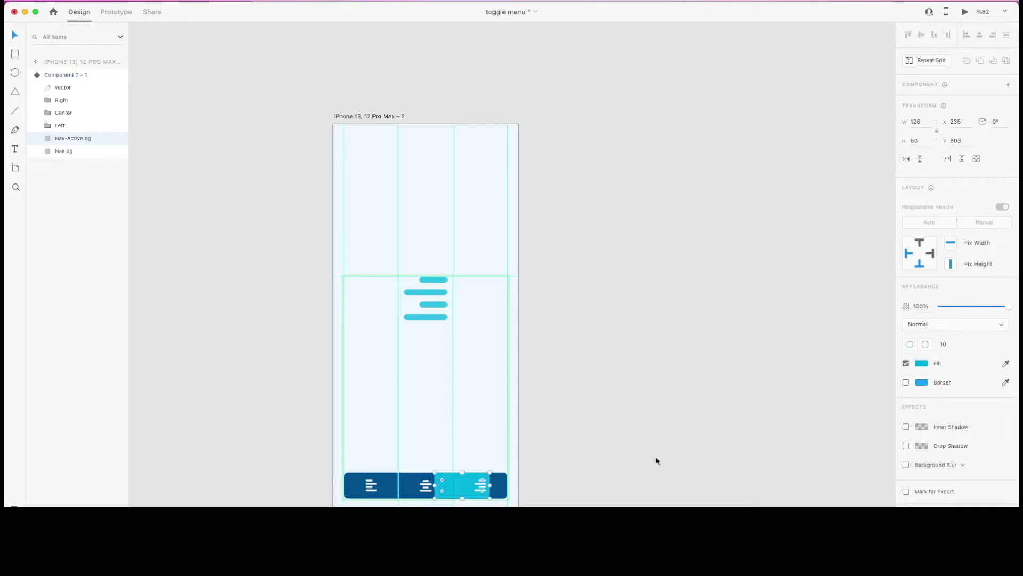
key(shift+Right)
key(shift+Right)
key(shift+Right)
key(shift+Right)
key(Right)
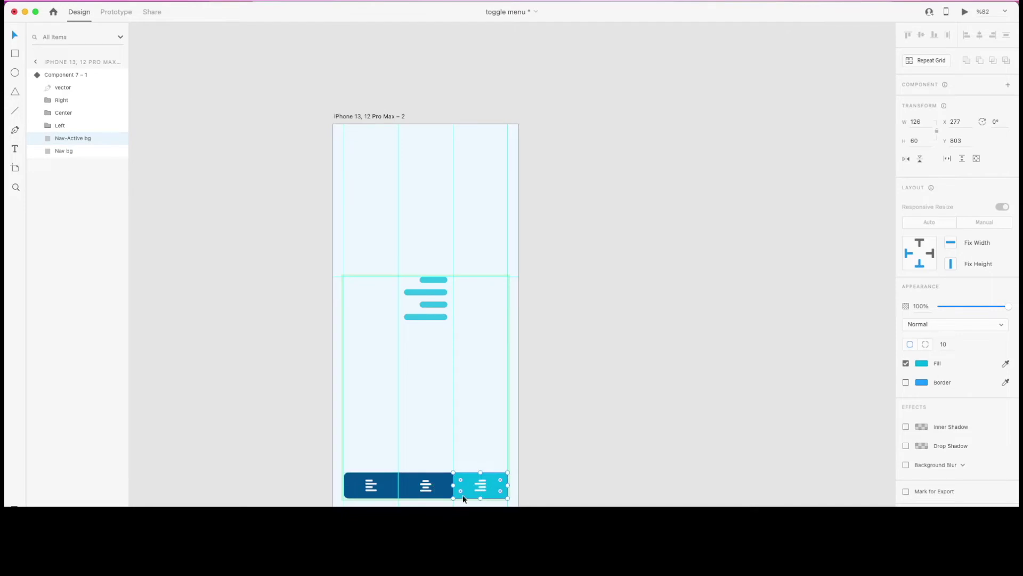
scroll(462, 495, up, 6)
scroll(442, 479, down, 1)
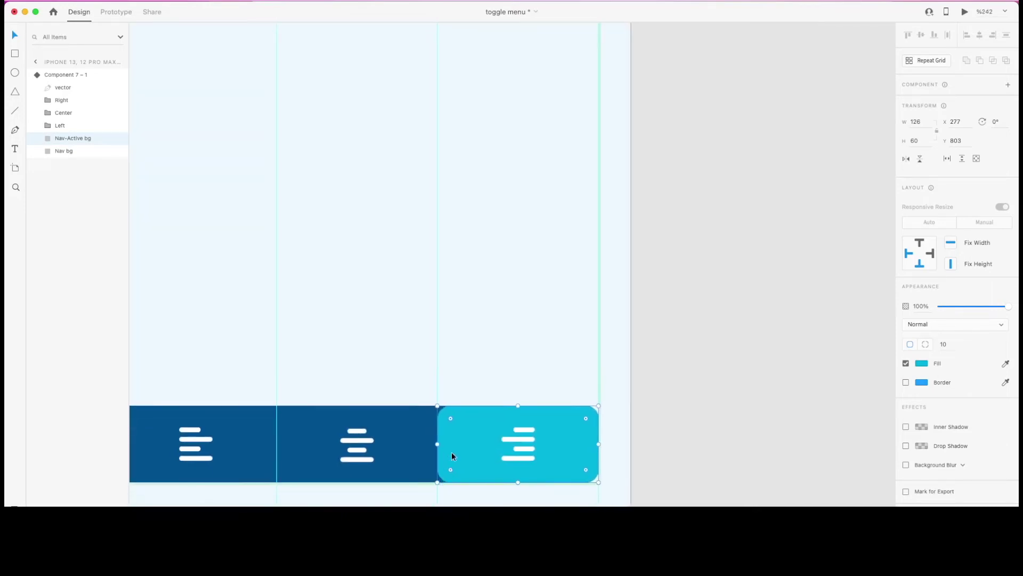
scroll(452, 452, down, 5)
scroll(485, 349, up, 2)
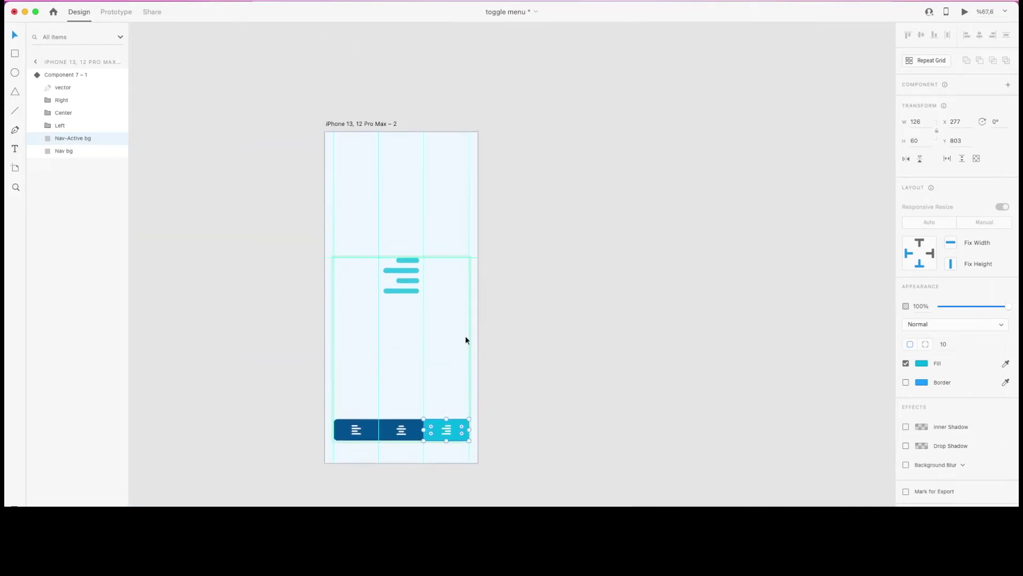
Step: Flip through the Default, Left and Center states to check each highlight position
click(686, 174)
click(398, 270)
click(947, 105)
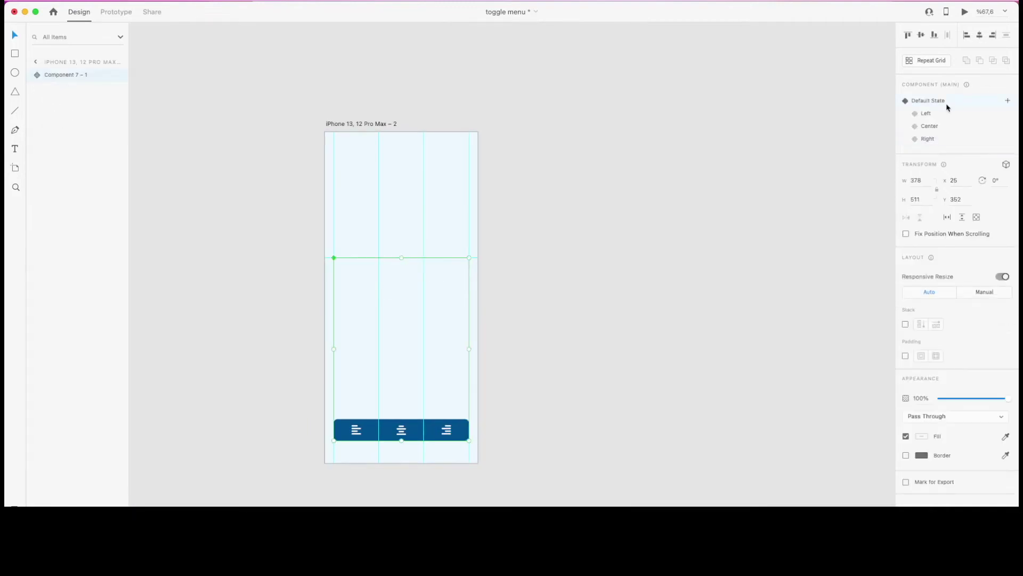
click(943, 114)
click(939, 127)
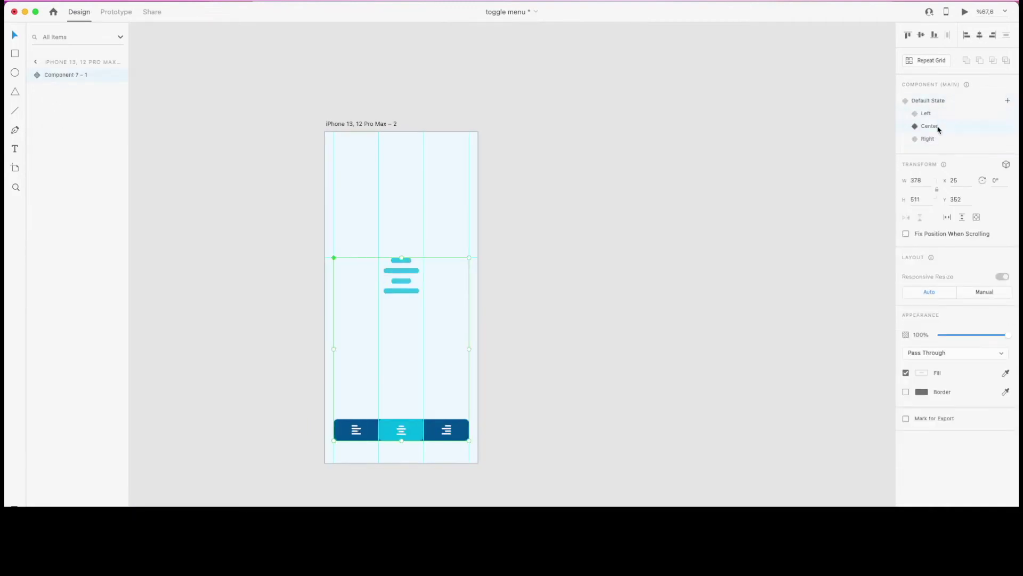
click(927, 114)
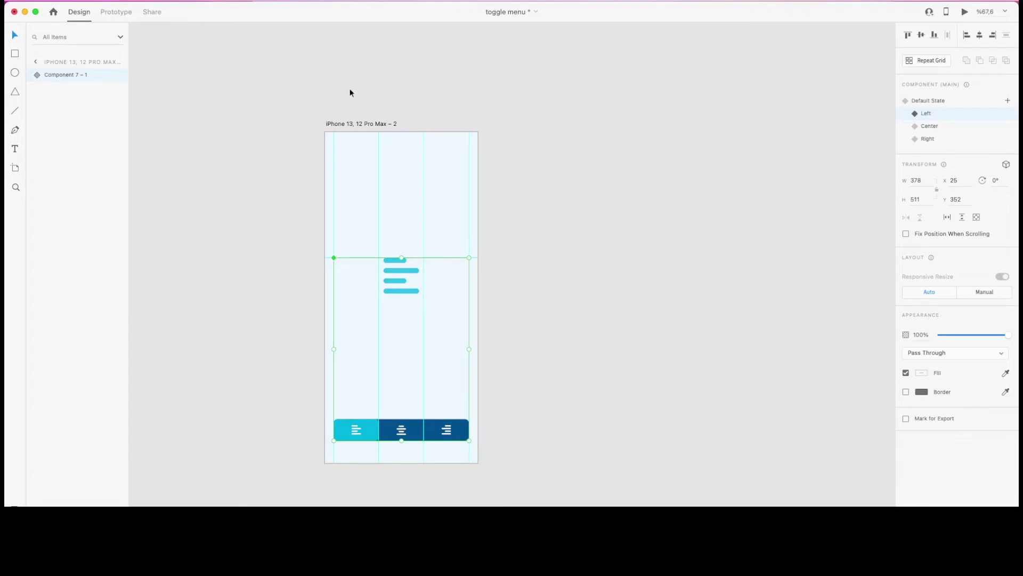
Step: Toggle to Prototype mode and back to Design, then select the Default State
click(116, 11)
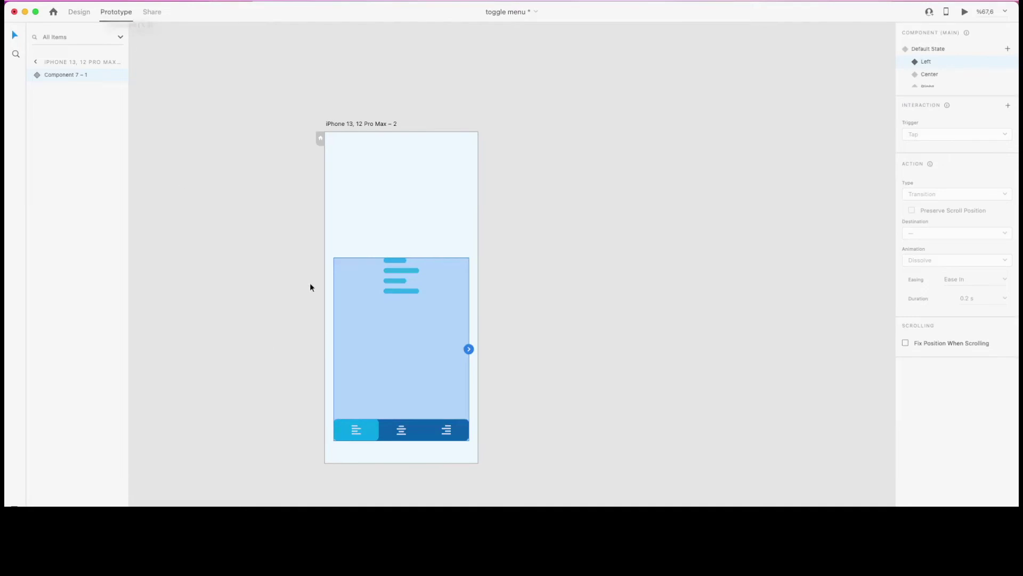
click(84, 17)
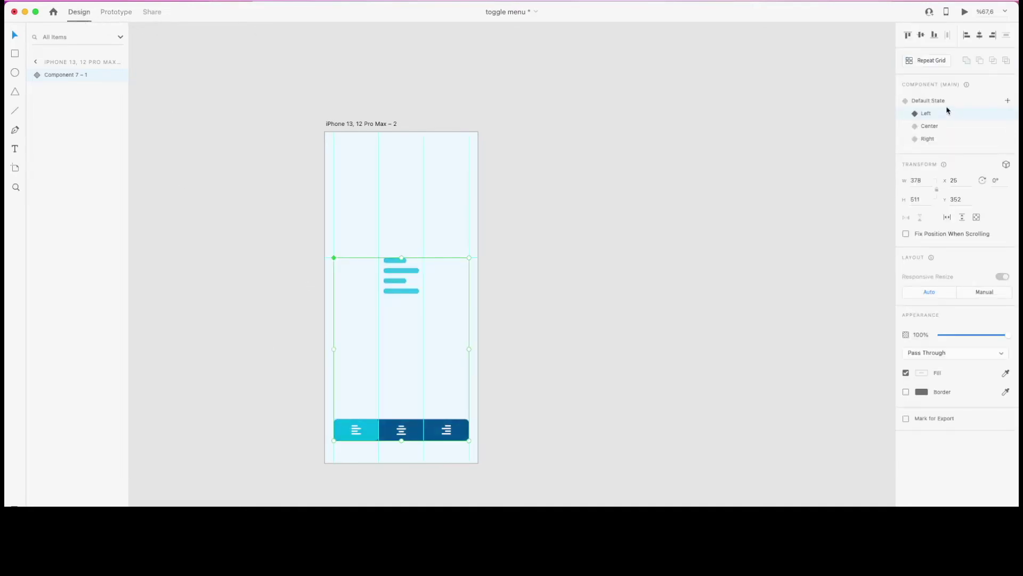
click(939, 101)
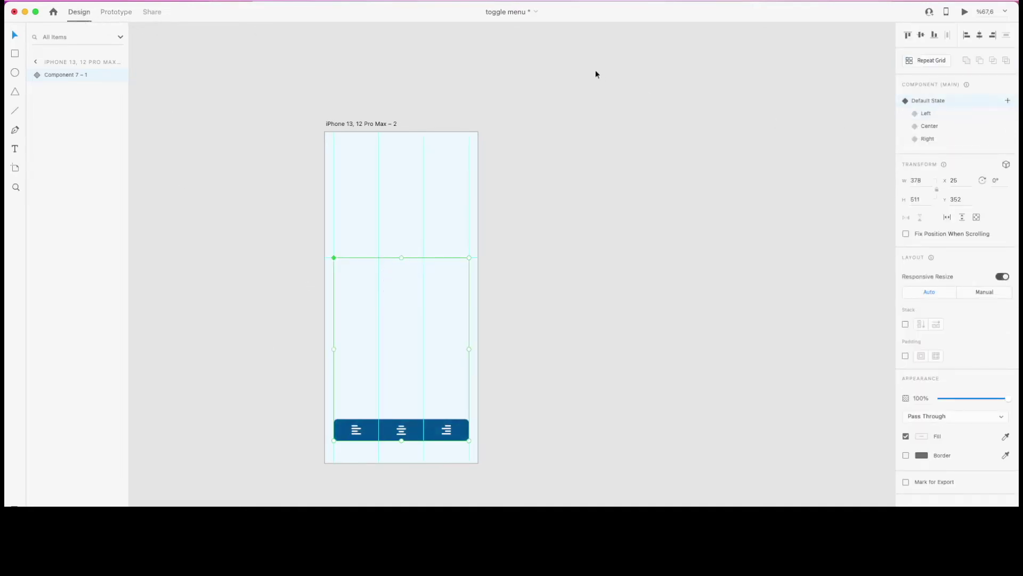
Step: In Prototype mode, wire the Left button's tap to auto-animate to the Left state
click(117, 14)
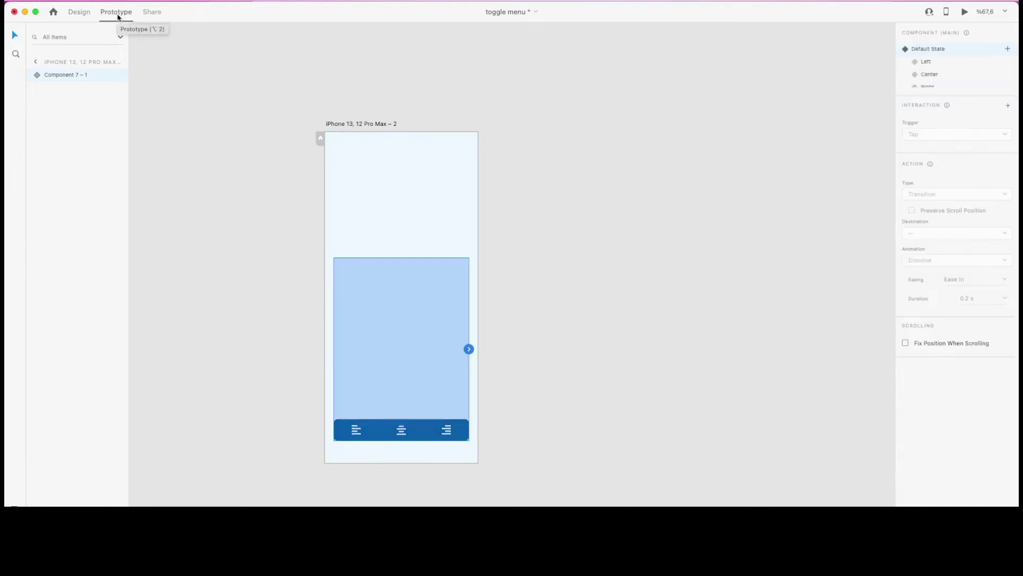
double_click(355, 434)
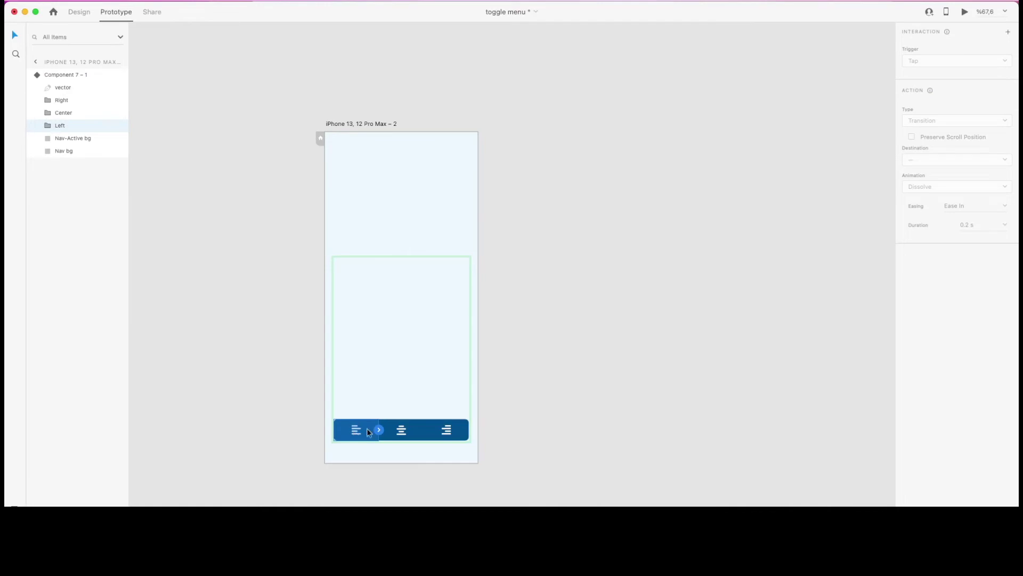
click(380, 432)
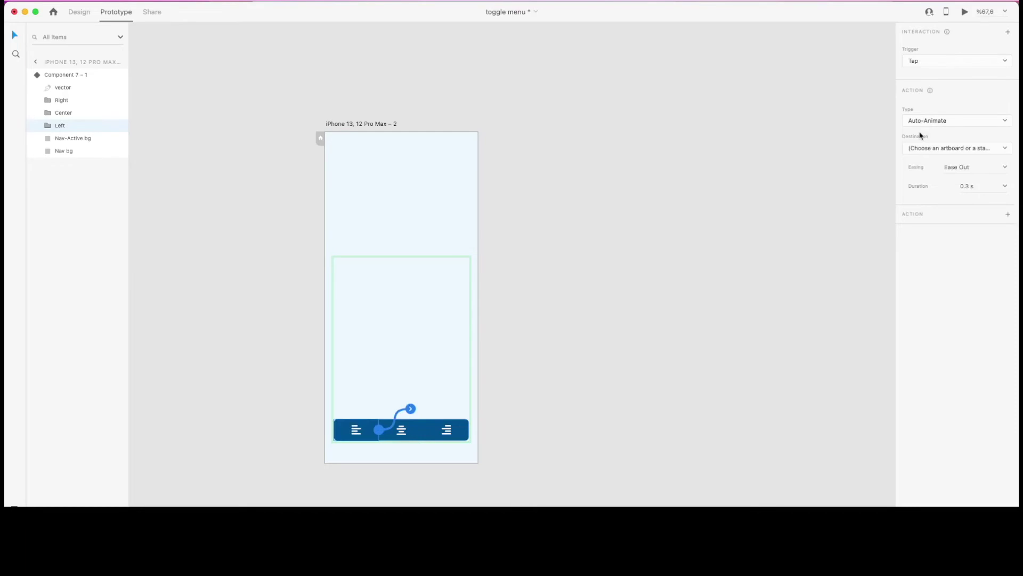
click(937, 151)
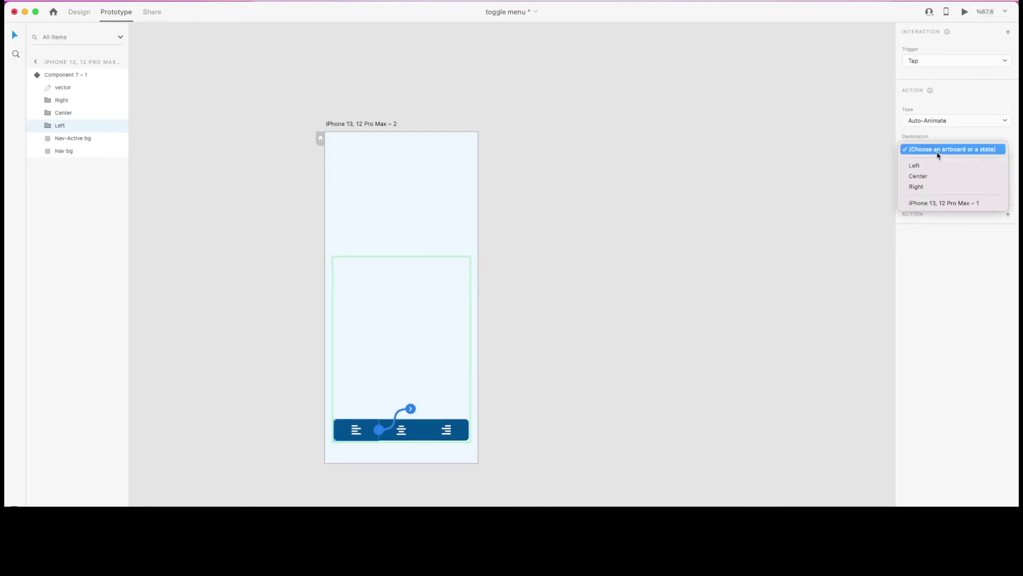
click(934, 166)
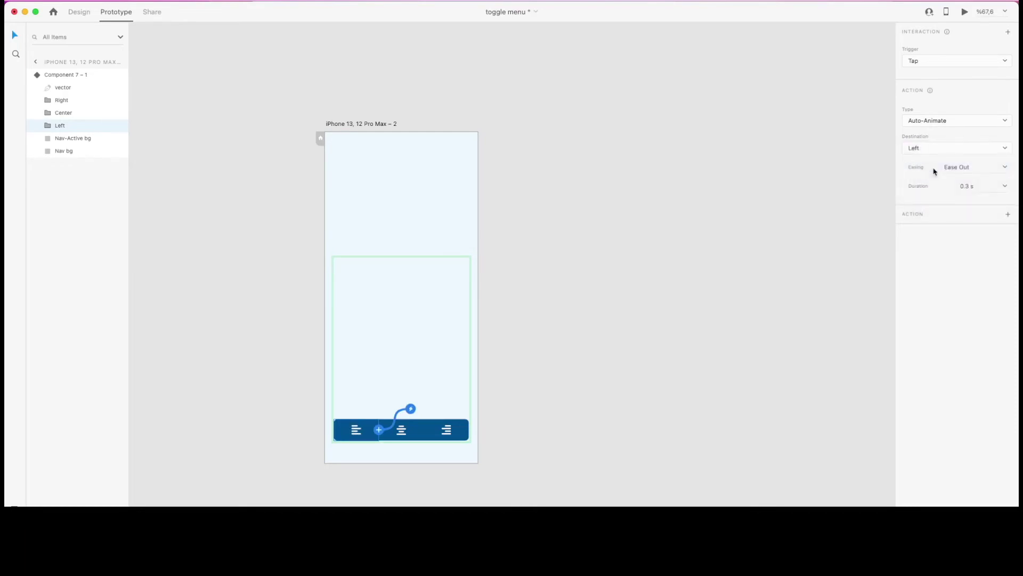
Step: Wire the Center button's tap to auto-animate to the Center state
click(401, 431)
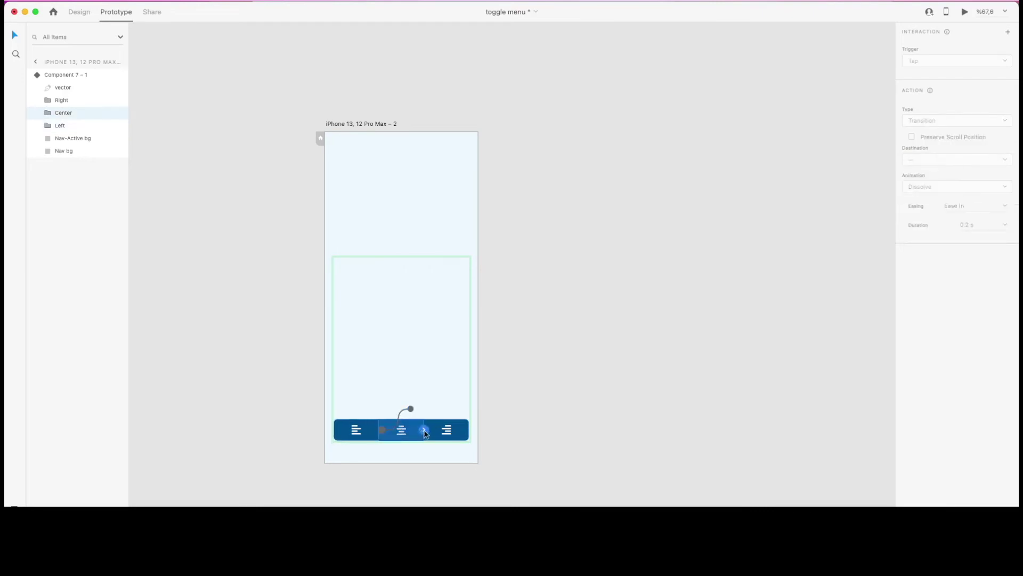
click(424, 433)
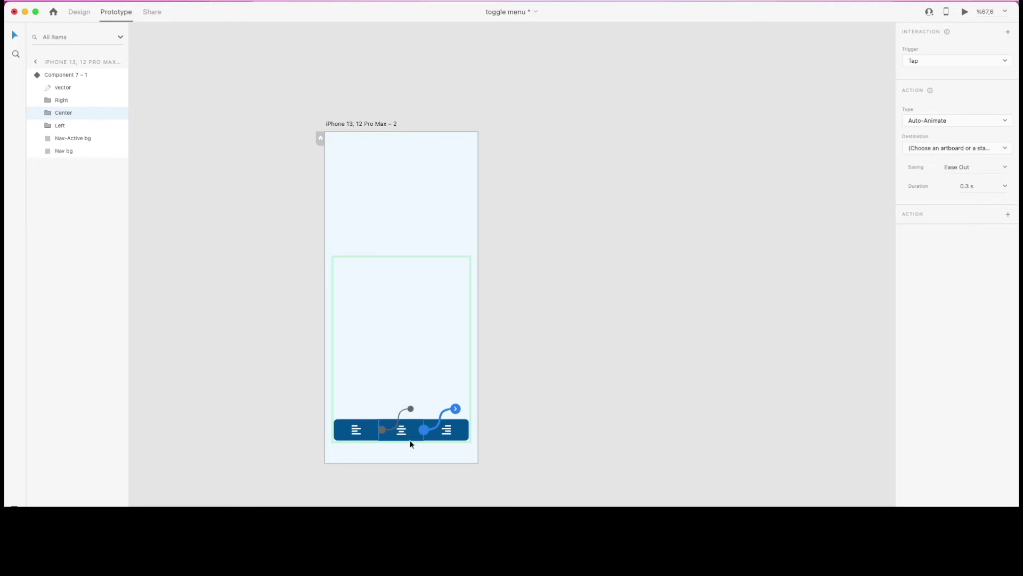
click(928, 153)
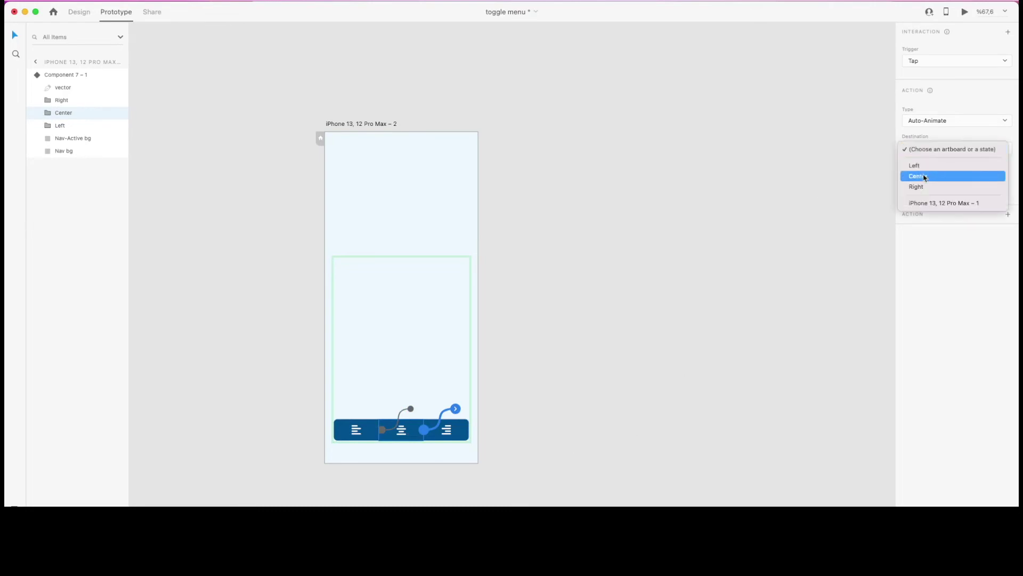
click(924, 177)
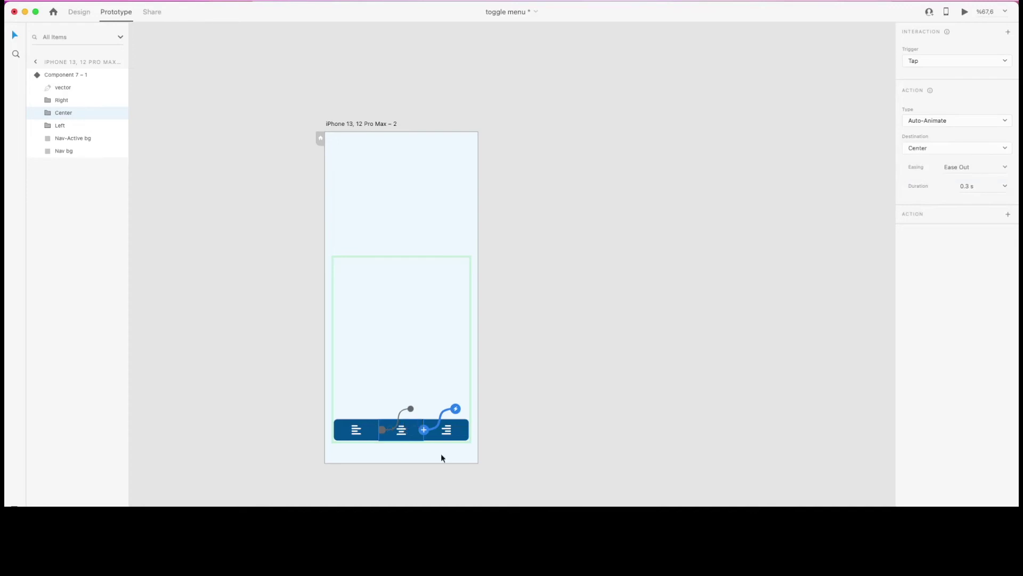
Step: Wire the Right button's tap to the Right state, then reselect the iPhone 13, 12 Pro Max – 2 artboard in Design
click(450, 431)
click(470, 430)
click(927, 153)
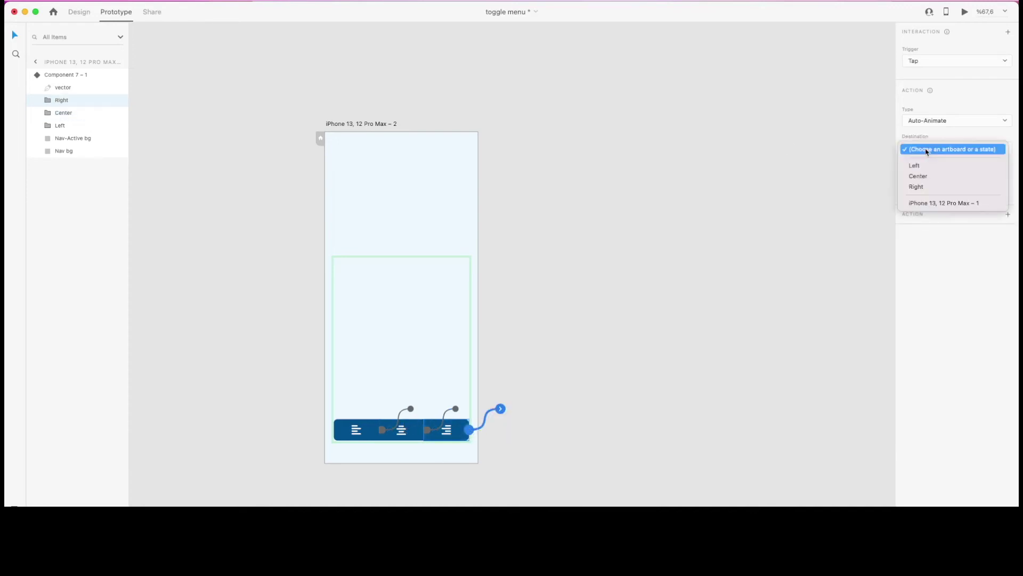
click(918, 186)
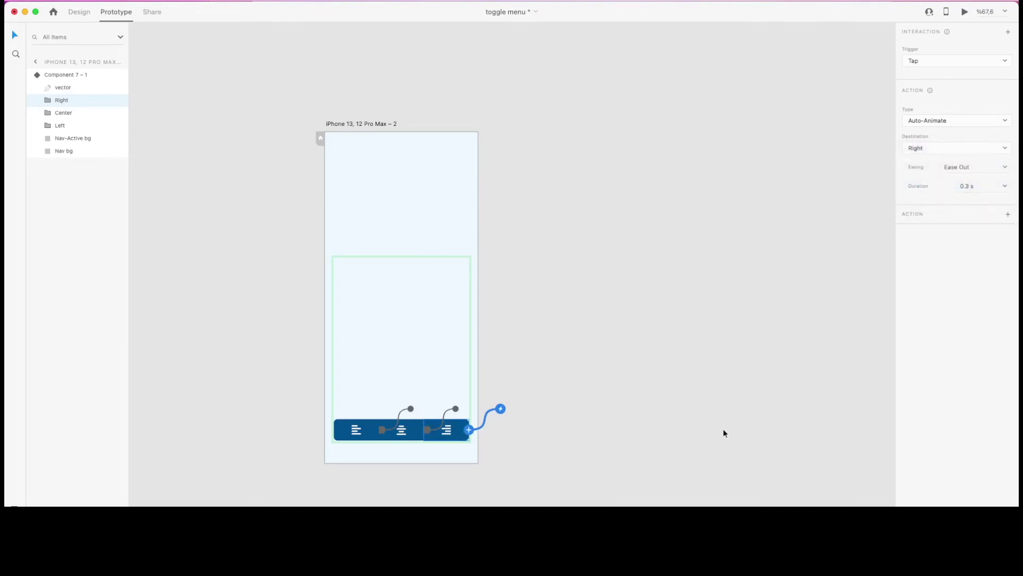
key(super+1)
click(348, 123)
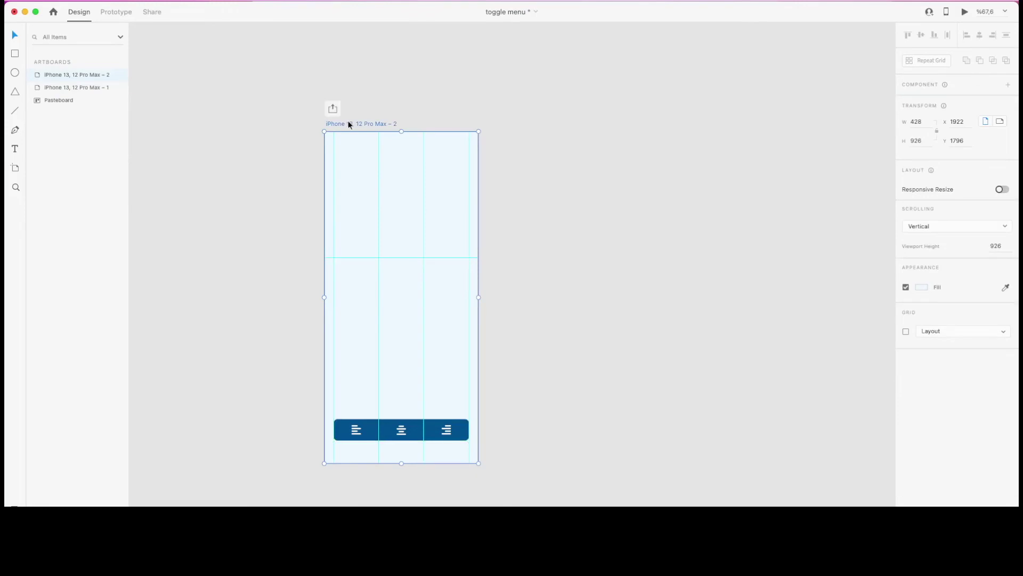
Step: Preview the prototype, tap the left nav button to test it, then open the component's Left state
key(super+Return)
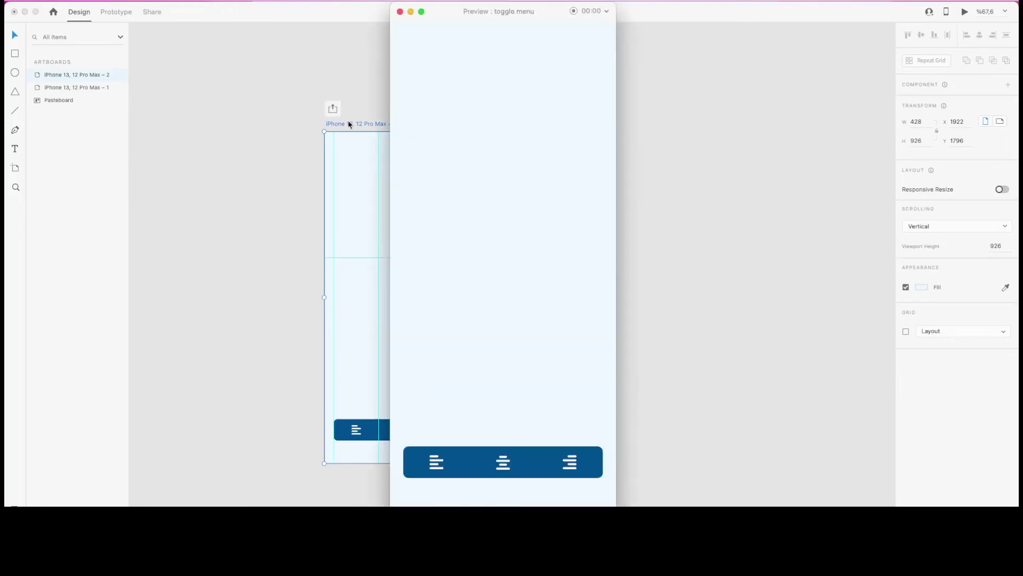
click(433, 467)
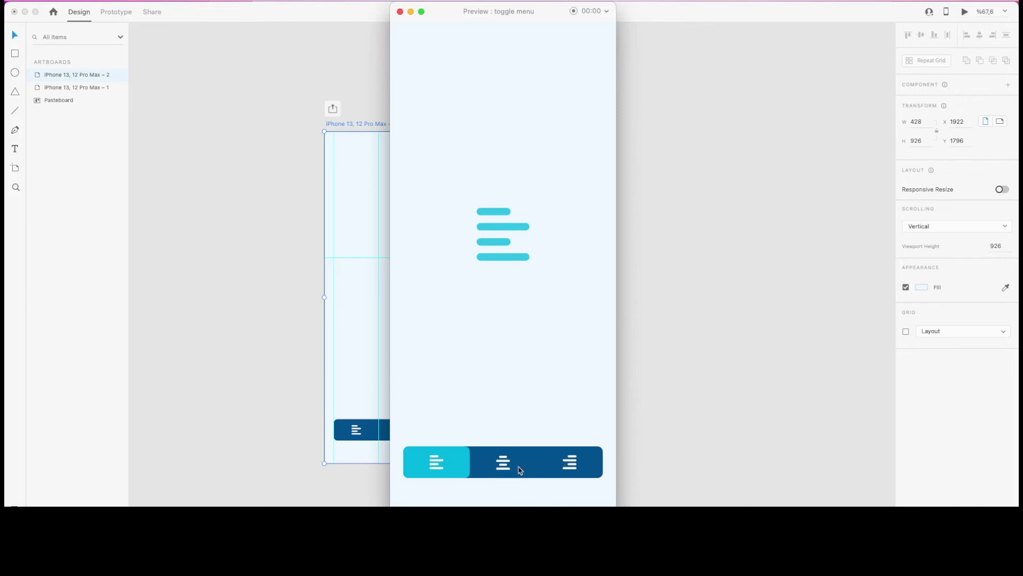
click(401, 11)
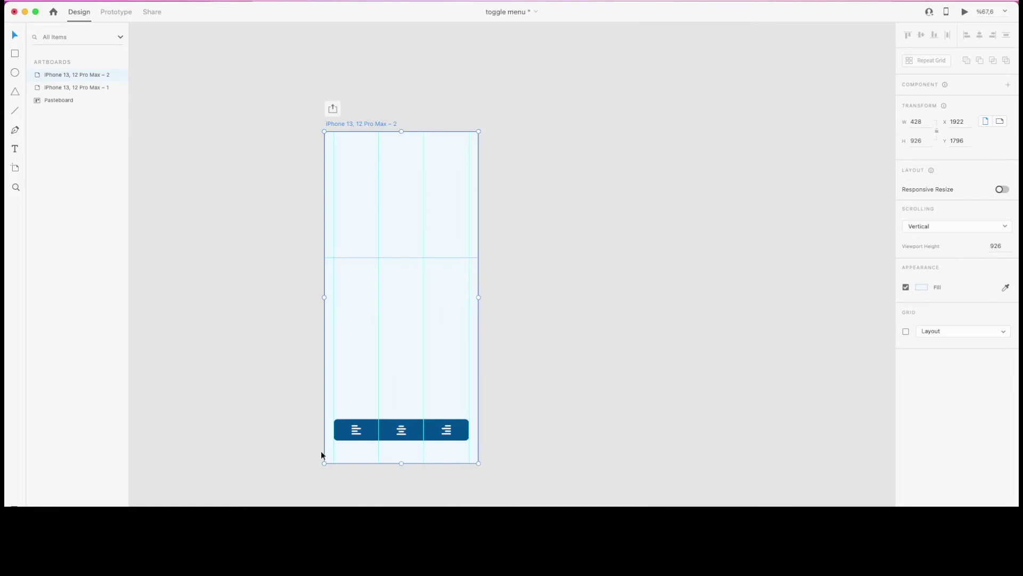
click(399, 429)
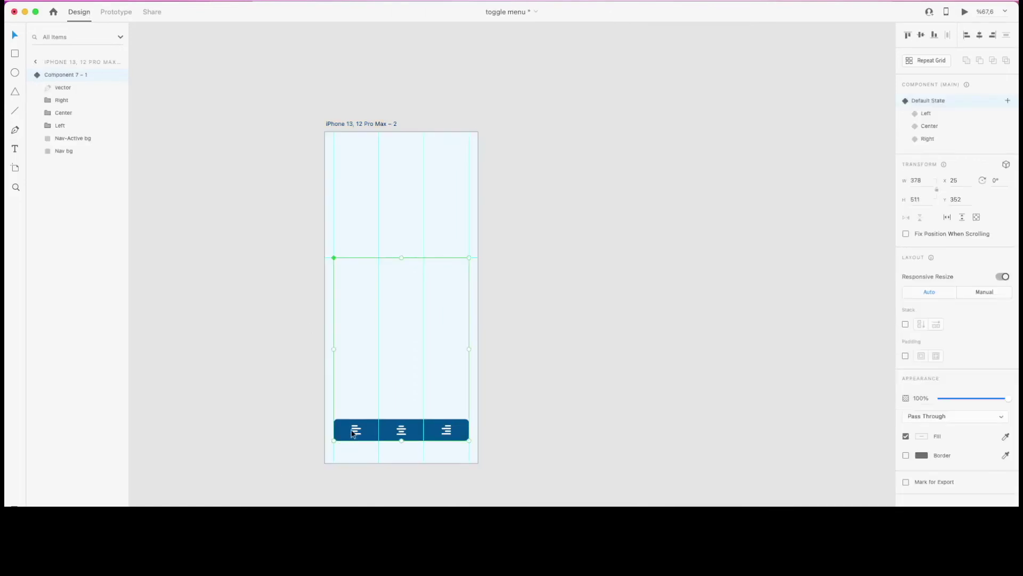
click(946, 112)
Step: In the Left state, wire the Center button's tap to auto-animate to the Center state
click(118, 12)
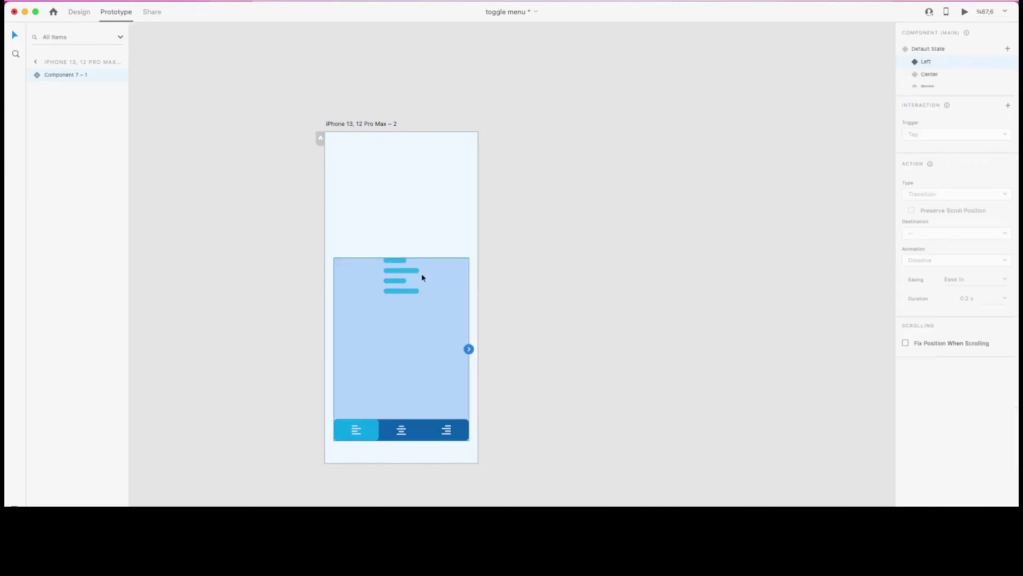
double_click(402, 430)
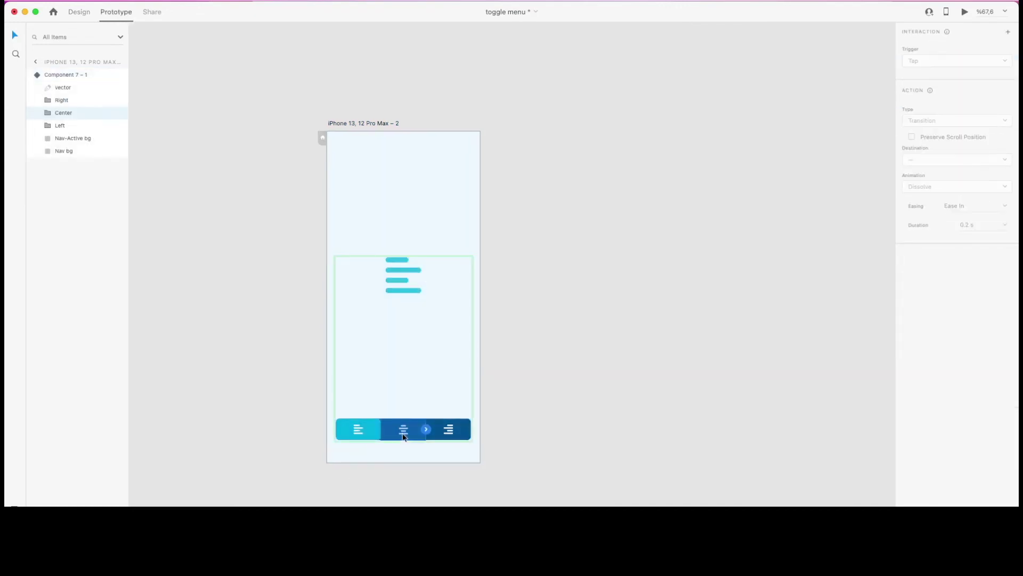
click(427, 432)
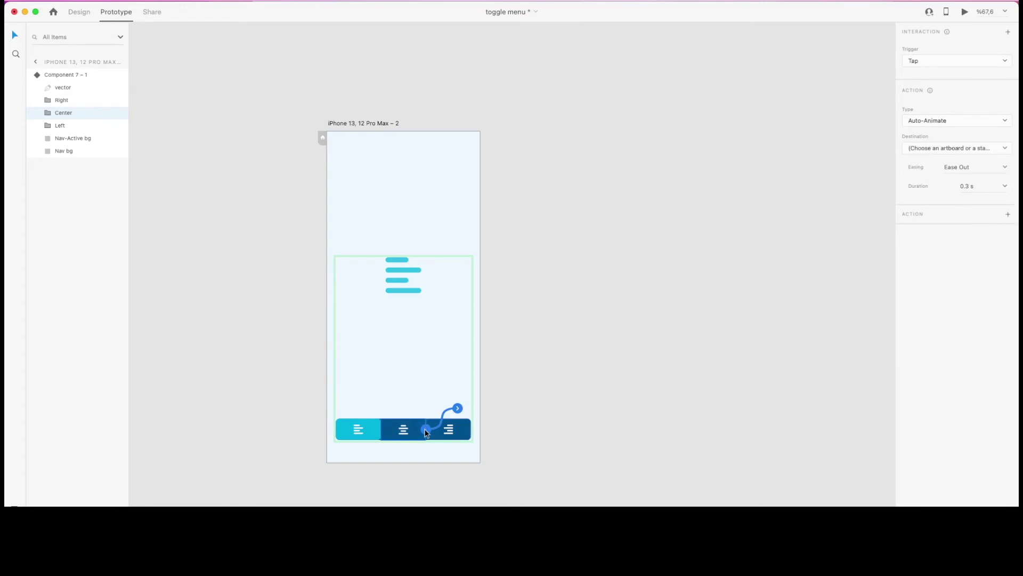
click(934, 152)
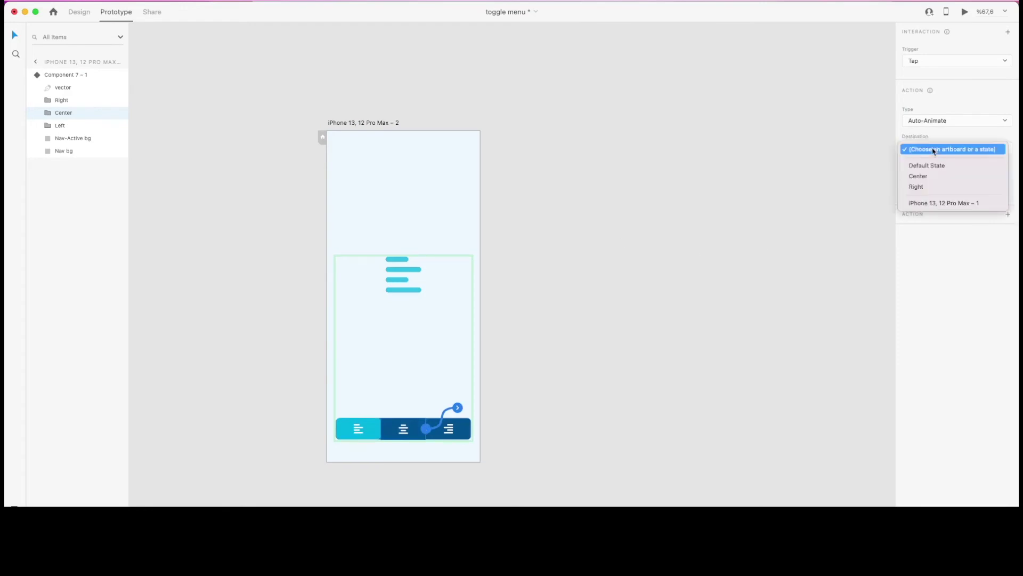
click(928, 177)
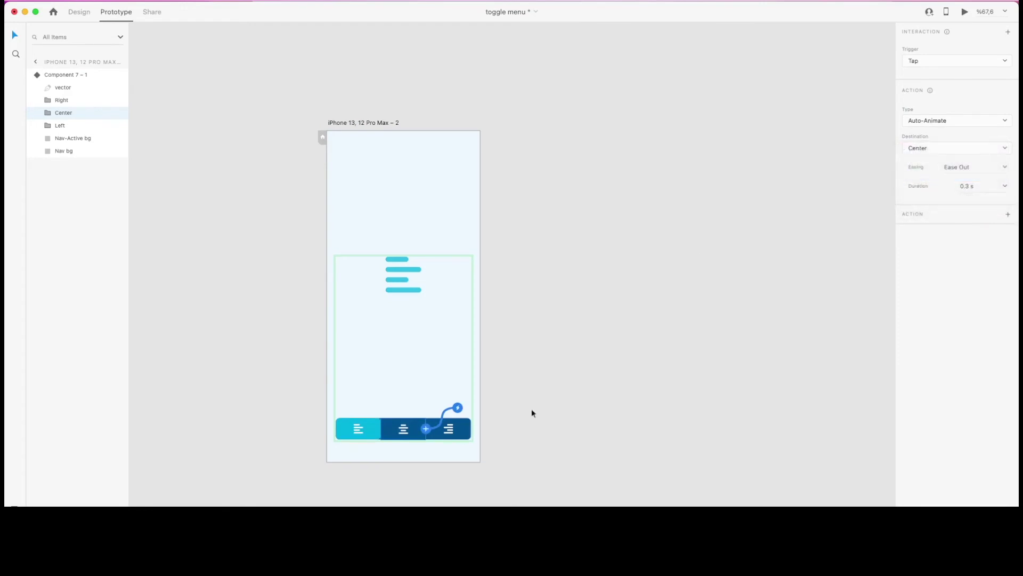
Step: Wire the Right button's tap to auto-animate to the Right state
click(448, 432)
click(471, 429)
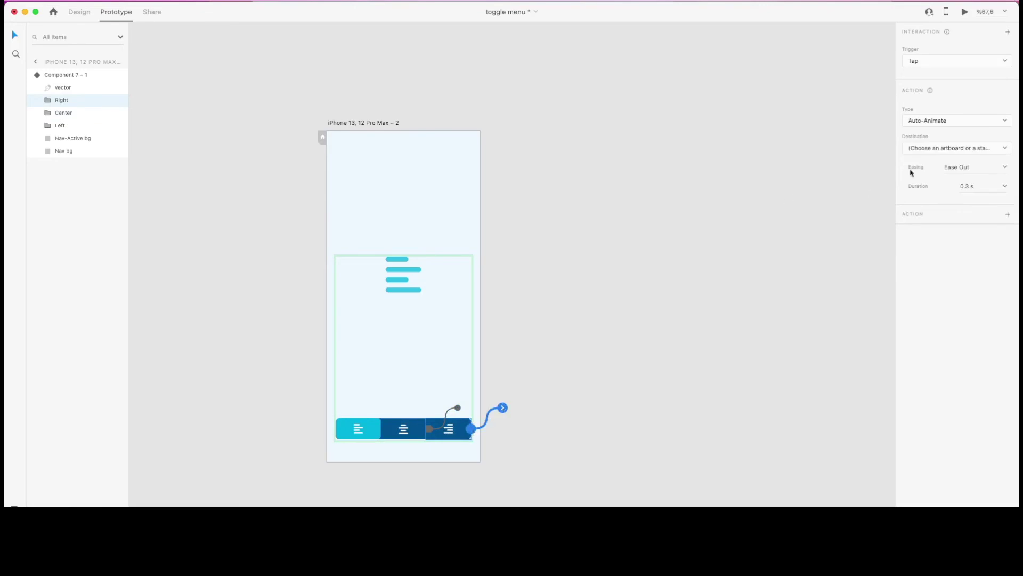
click(945, 150)
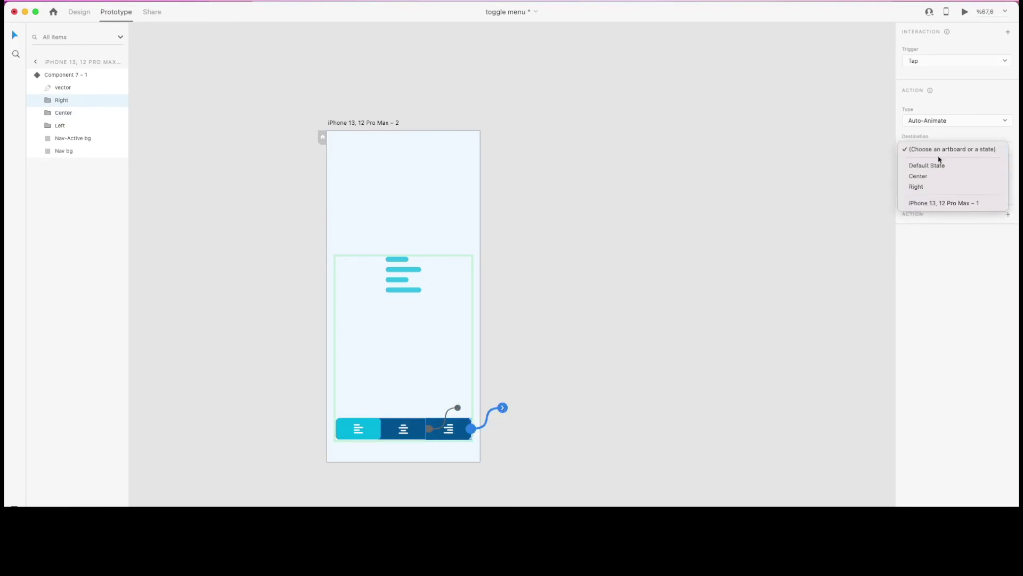
click(931, 188)
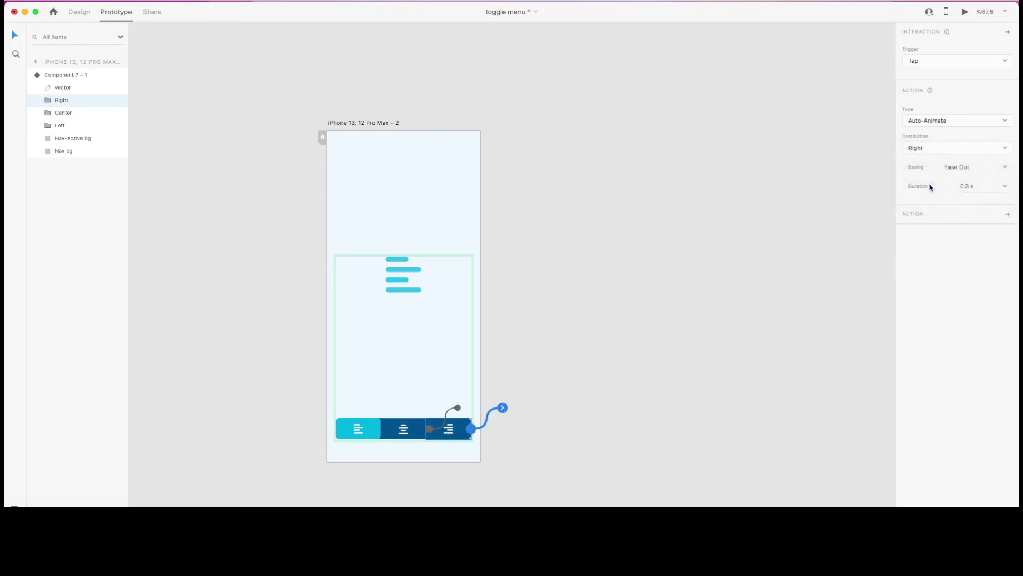
Step: Back in Design, select the iPhone 13, 12 Pro Max – 2 artboard and launch a preview
click(79, 12)
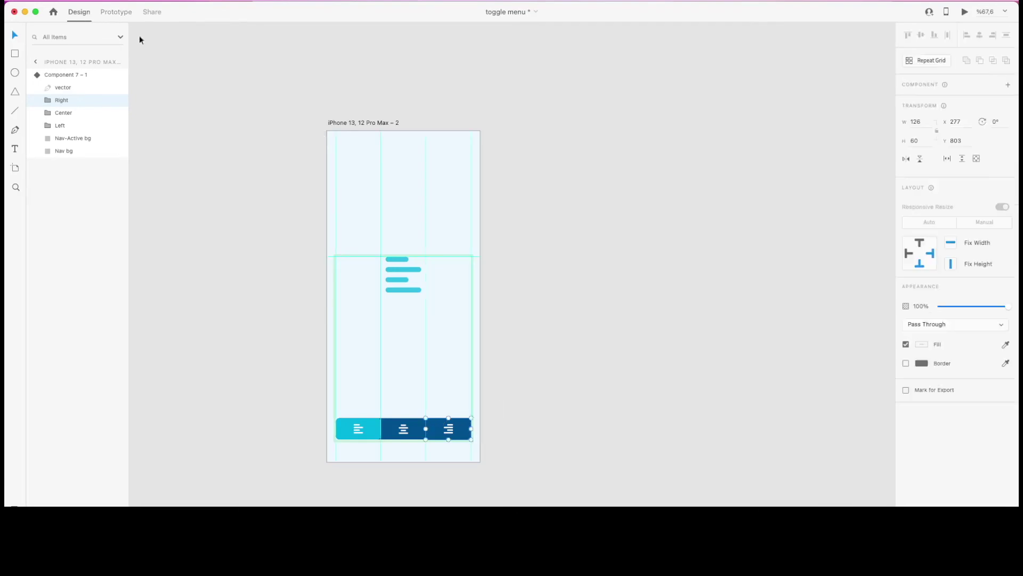
click(346, 123)
key(super+Return)
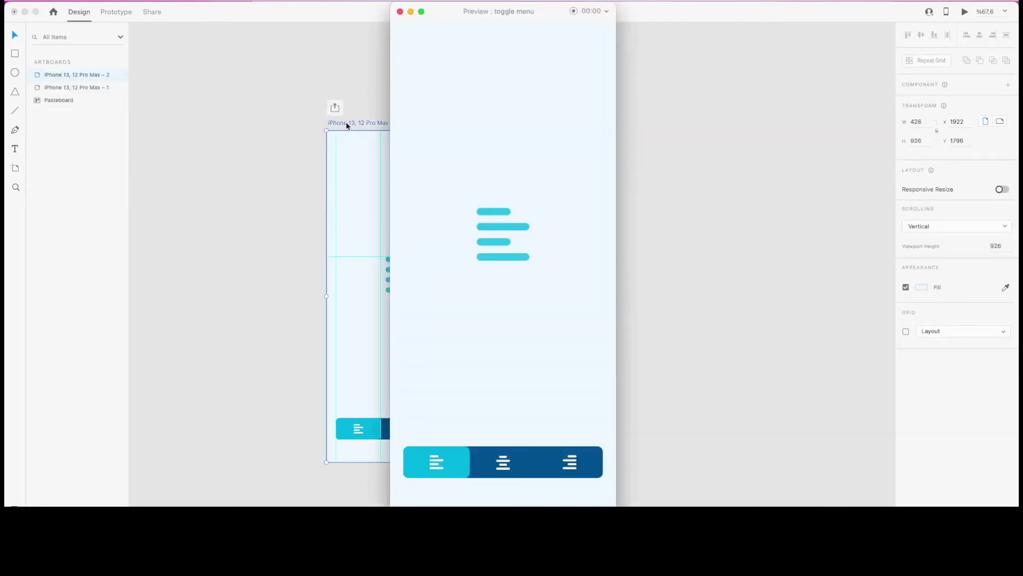
click(506, 467)
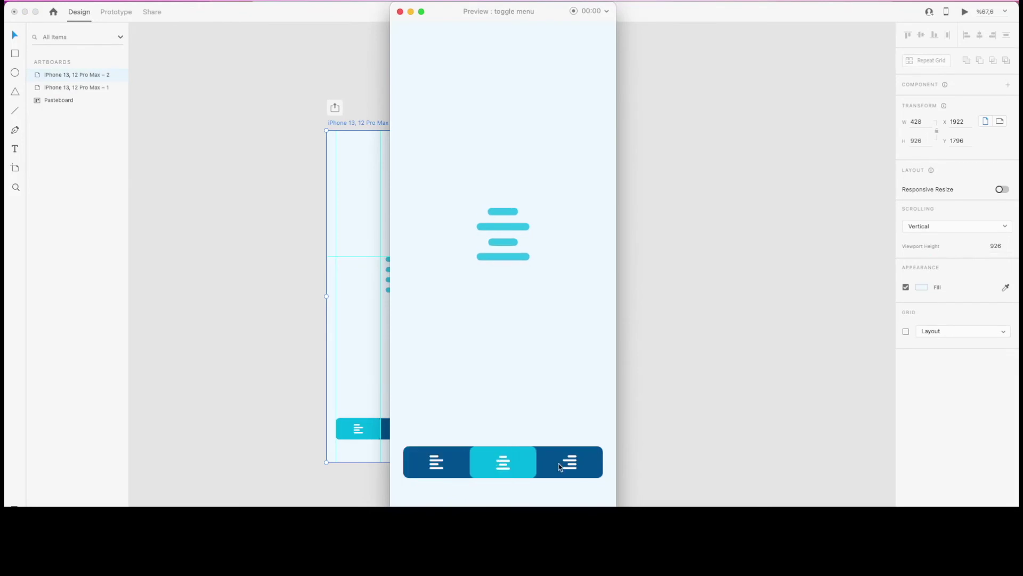
click(401, 12)
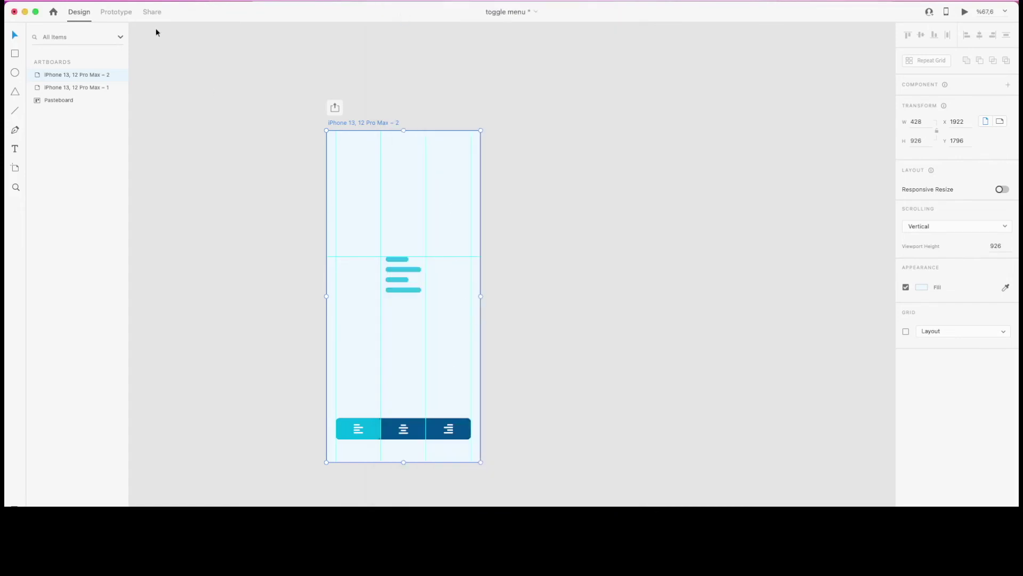
Step: Switch the nav bar component to its Center state
click(359, 429)
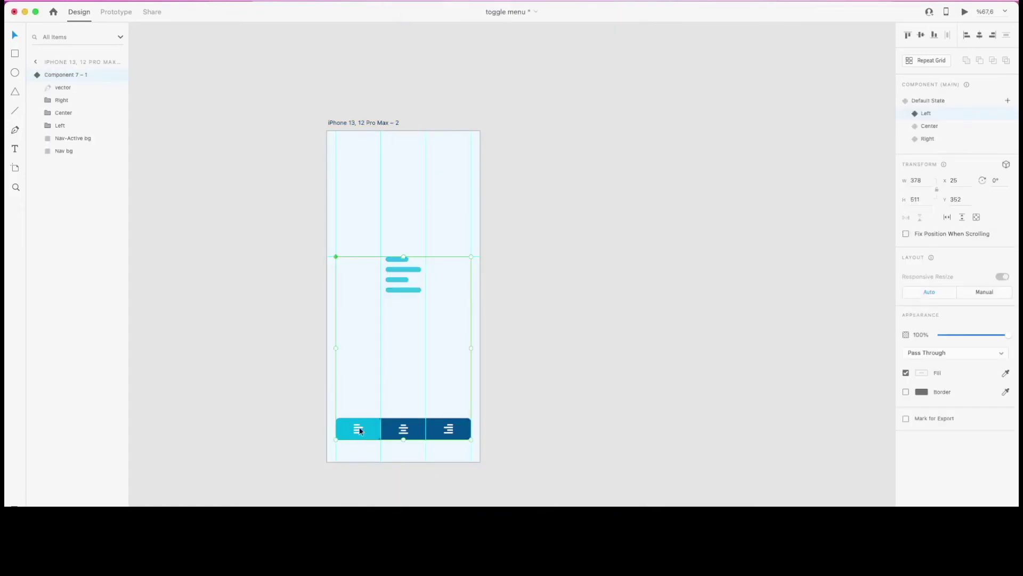
click(942, 128)
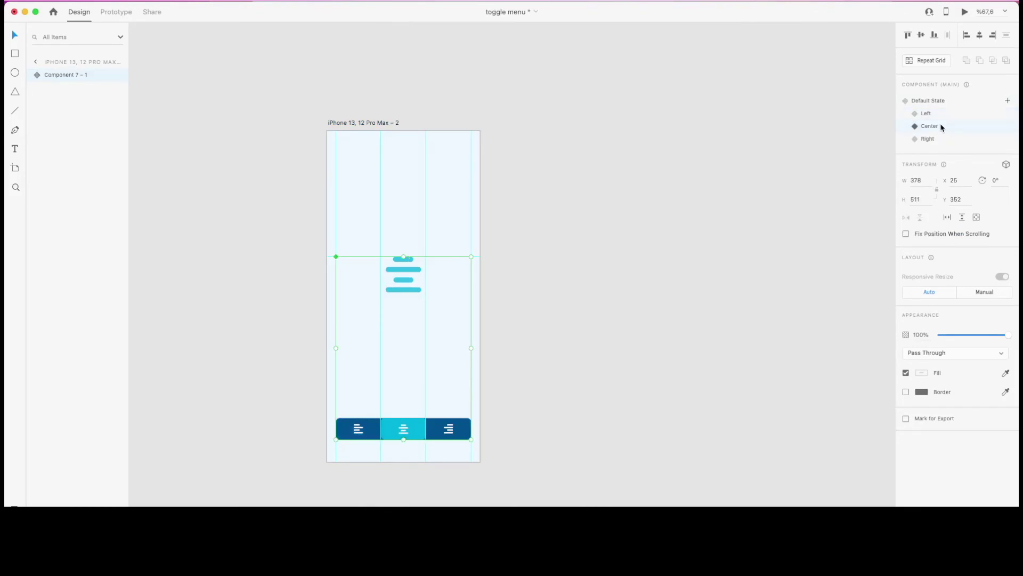
scroll(622, 195, right, 1)
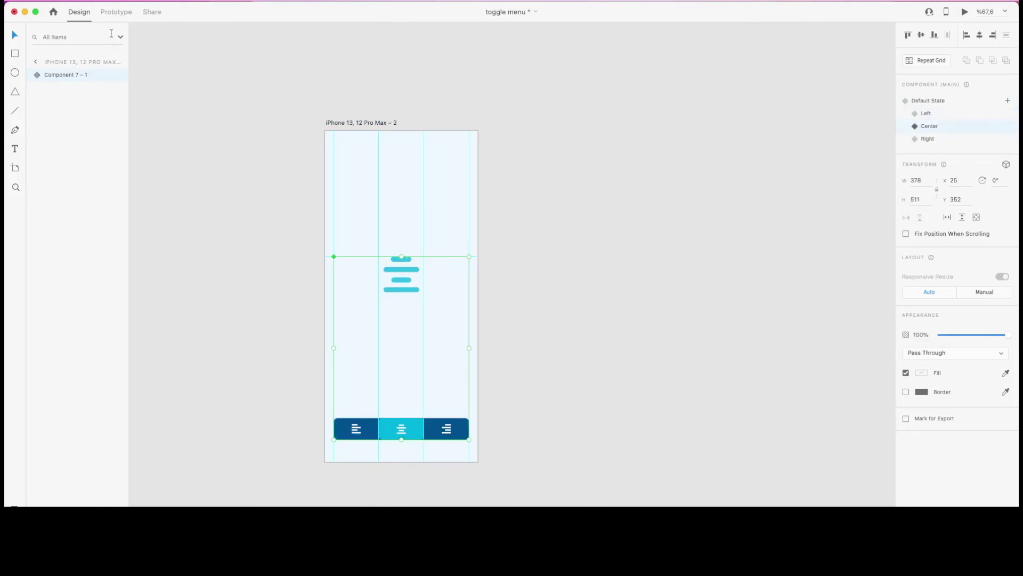
Step: In Prototype mode, wire the left button's tap to auto-animate to the Left state
click(118, 12)
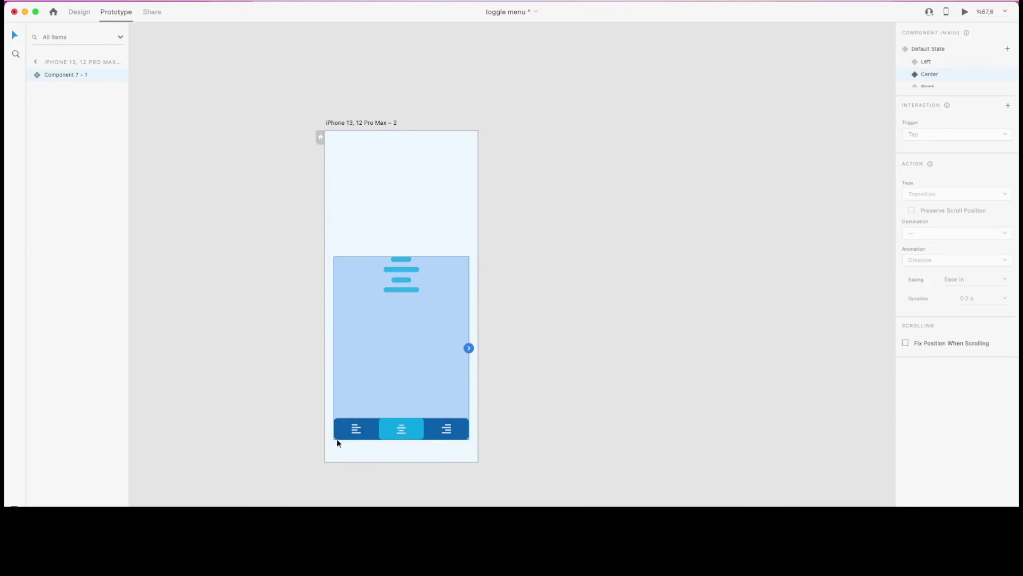
double_click(351, 436)
click(378, 429)
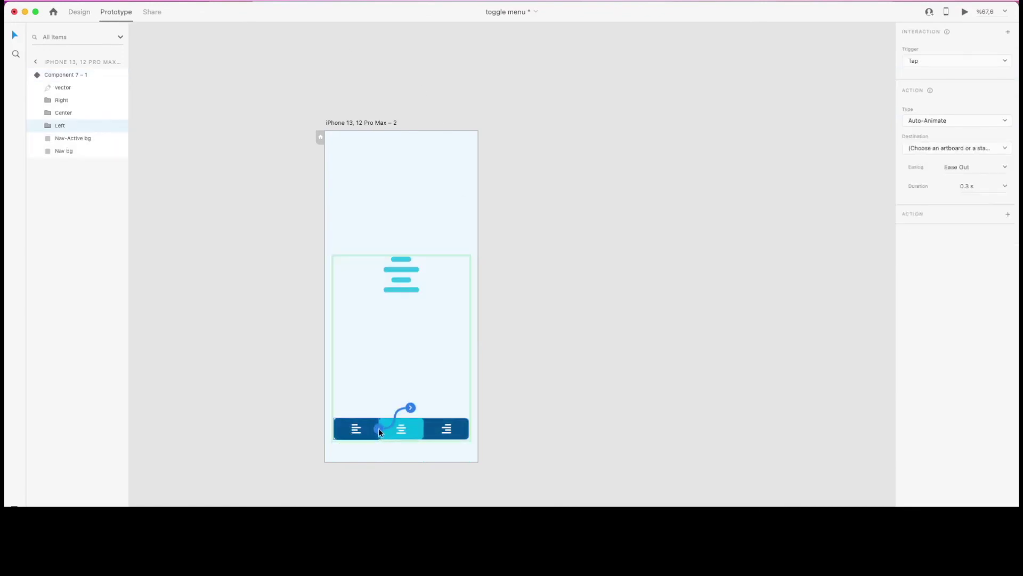
click(955, 147)
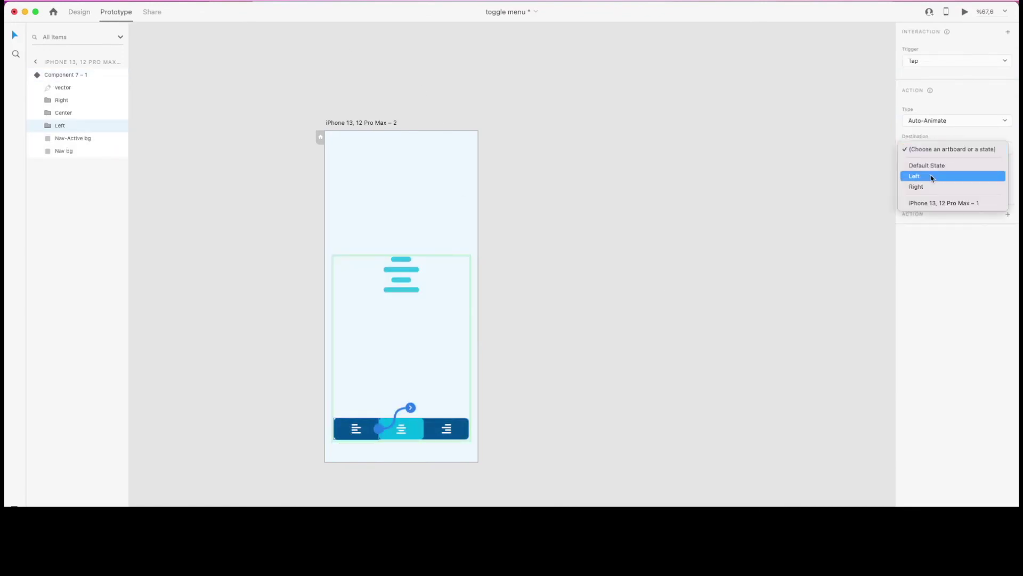
click(932, 178)
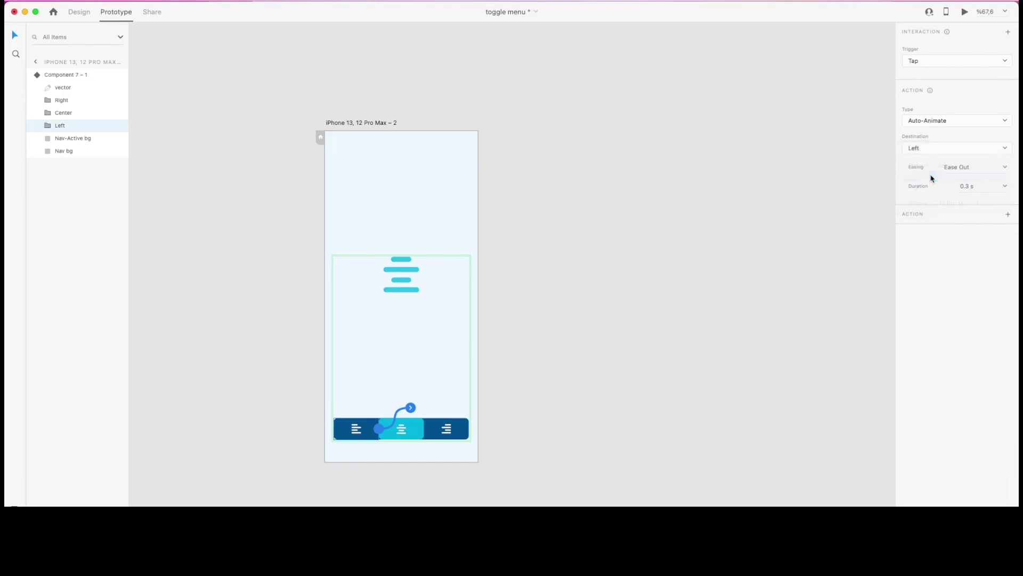
Step: Wire the right button's tap to auto-animate to the Right state
double_click(464, 432)
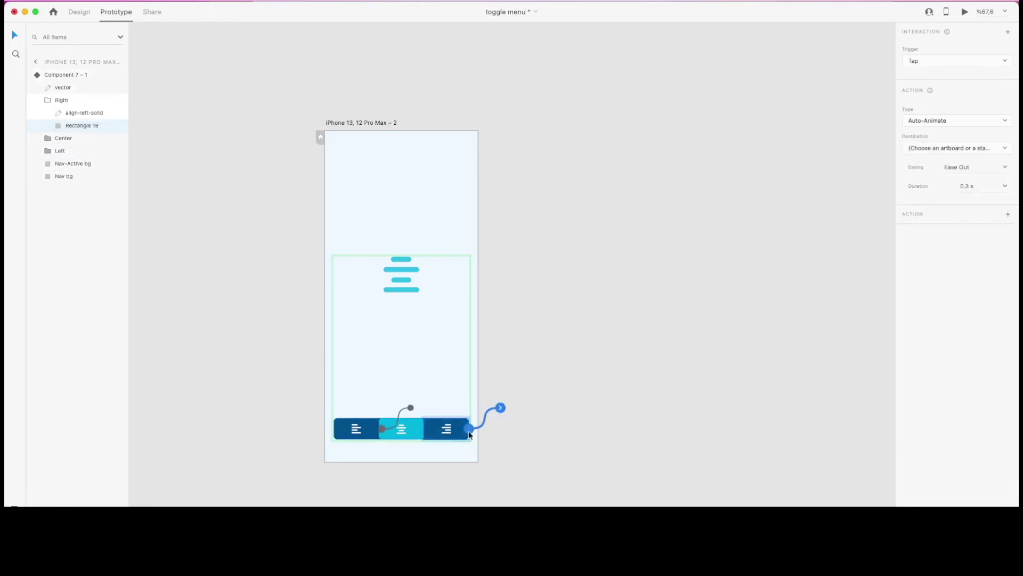
click(946, 153)
click(930, 185)
Step: Return to Design, exit the component, and switch the nav bar to its Right state
click(78, 15)
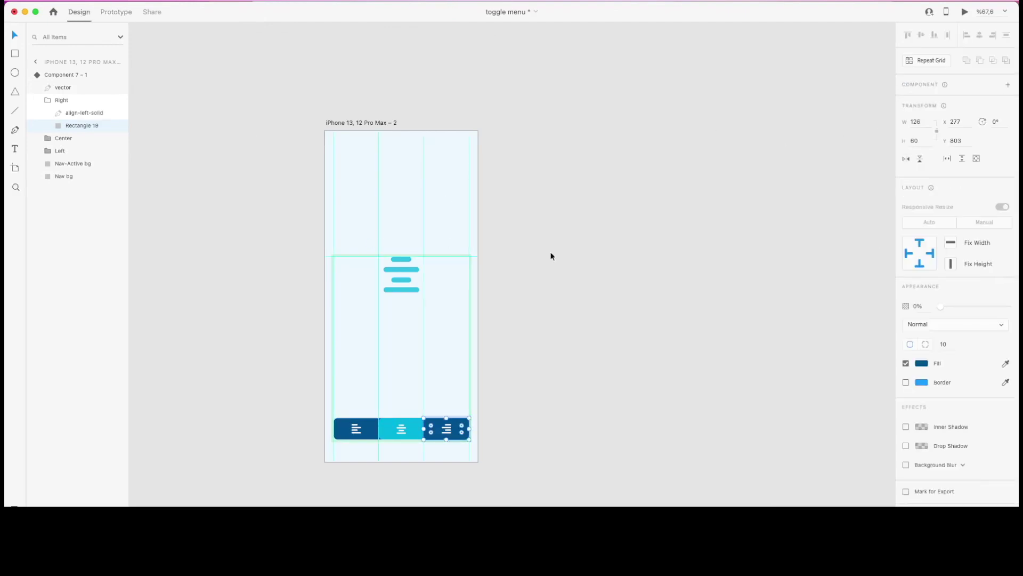
click(398, 478)
click(408, 427)
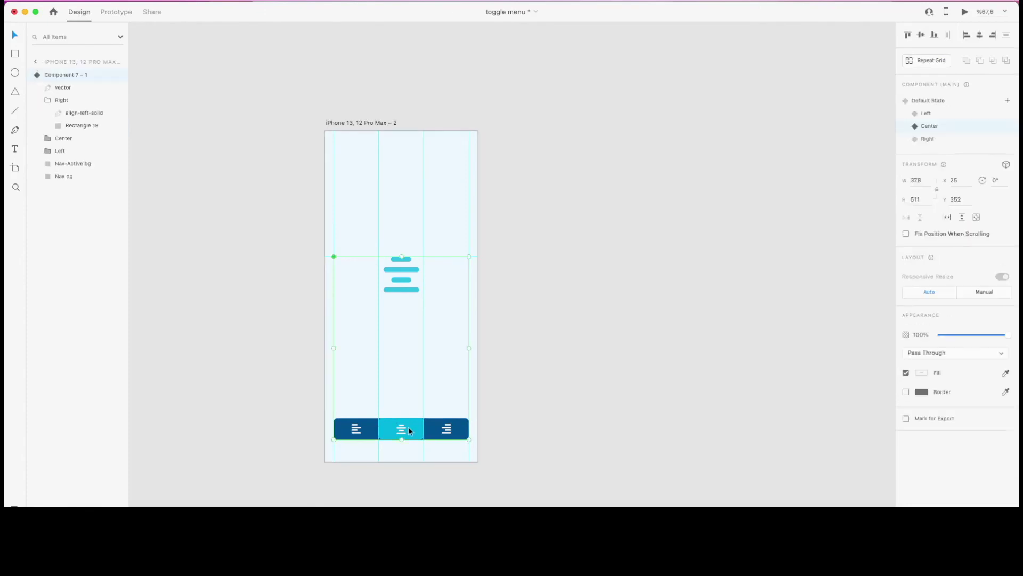
click(958, 140)
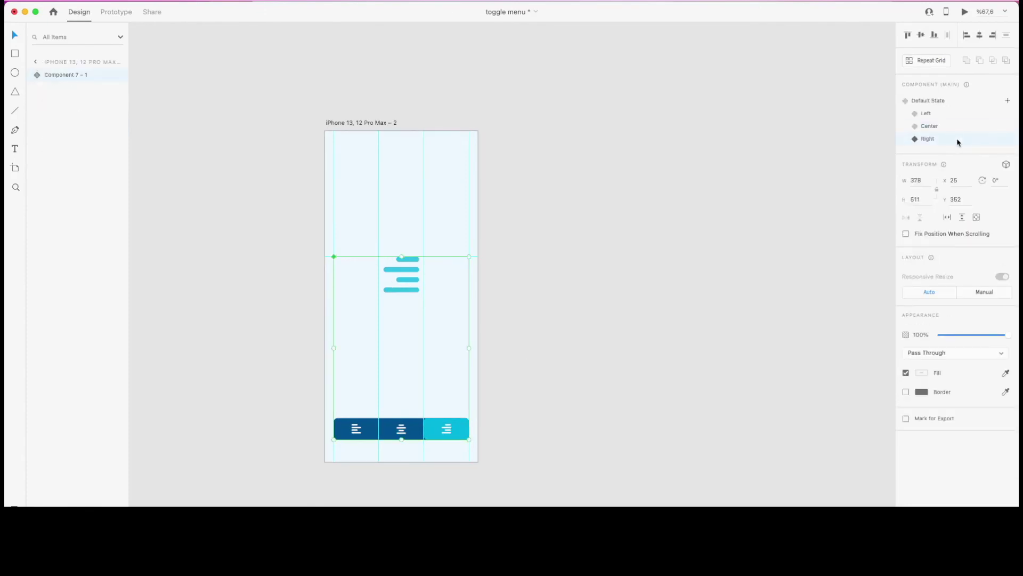
scroll(604, 293, down, 2)
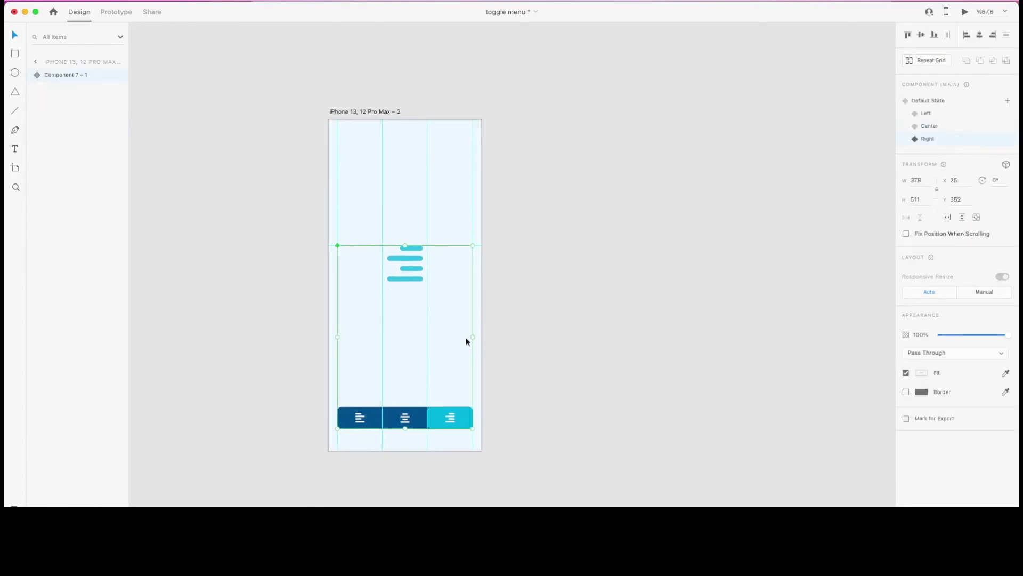
Step: In the Right state, wire the left button's tap to auto-animate to the Left state
click(114, 13)
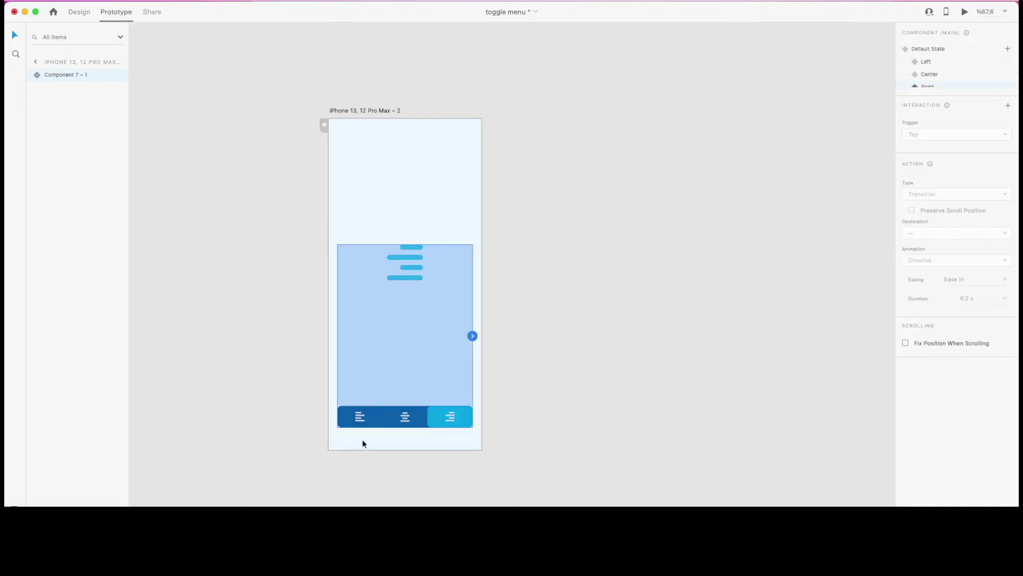
double_click(360, 419)
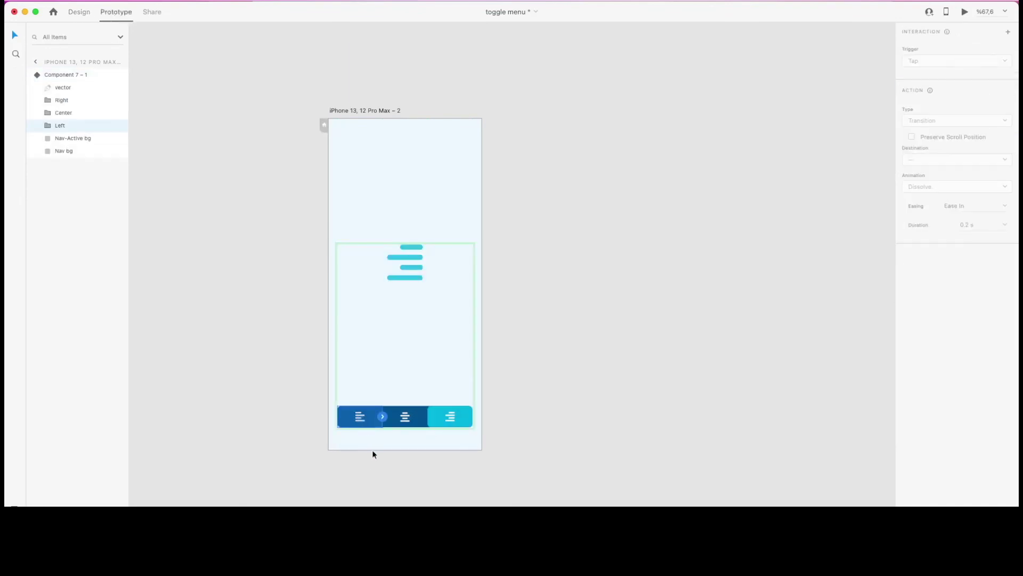
click(381, 417)
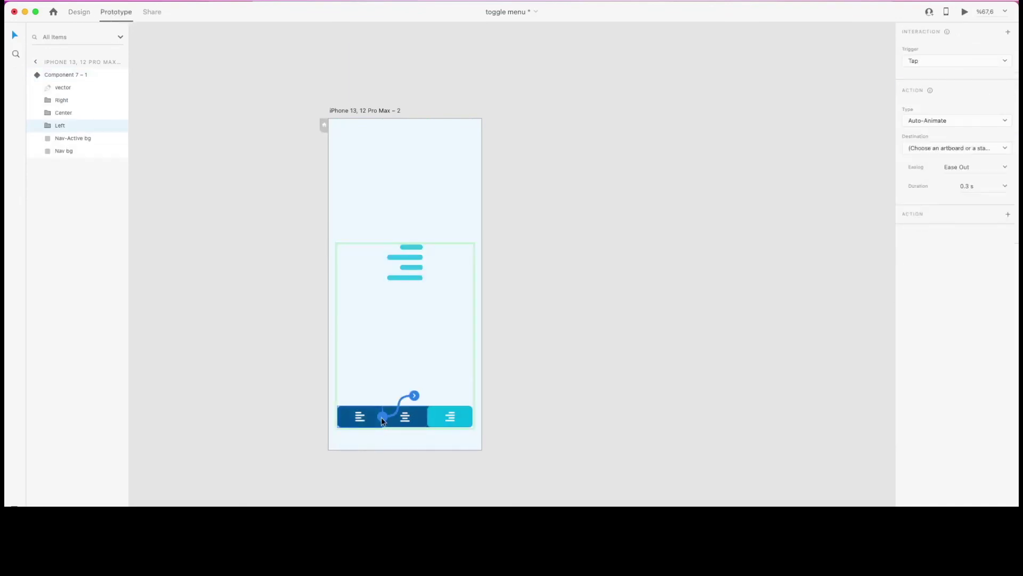
click(949, 153)
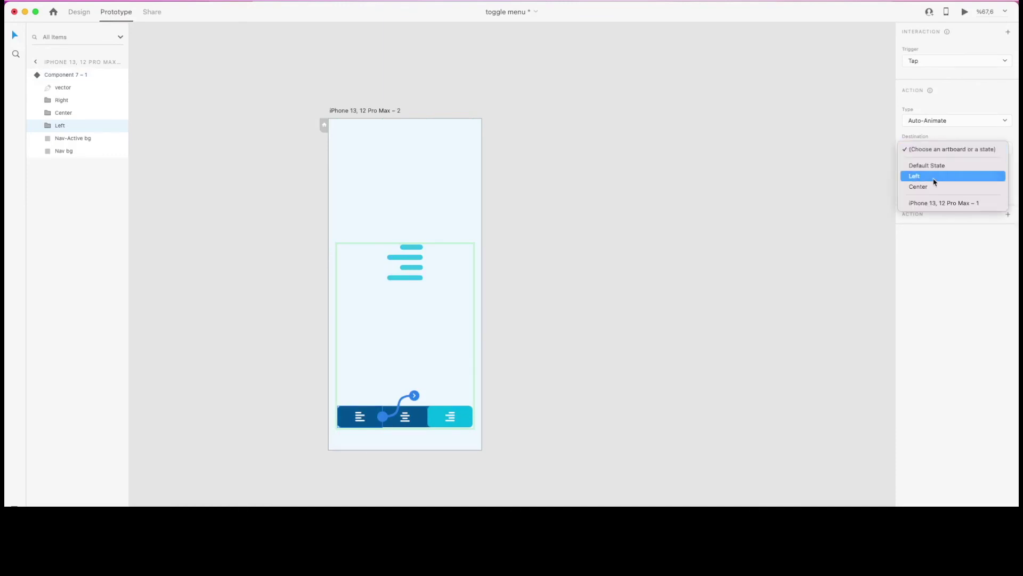
click(934, 178)
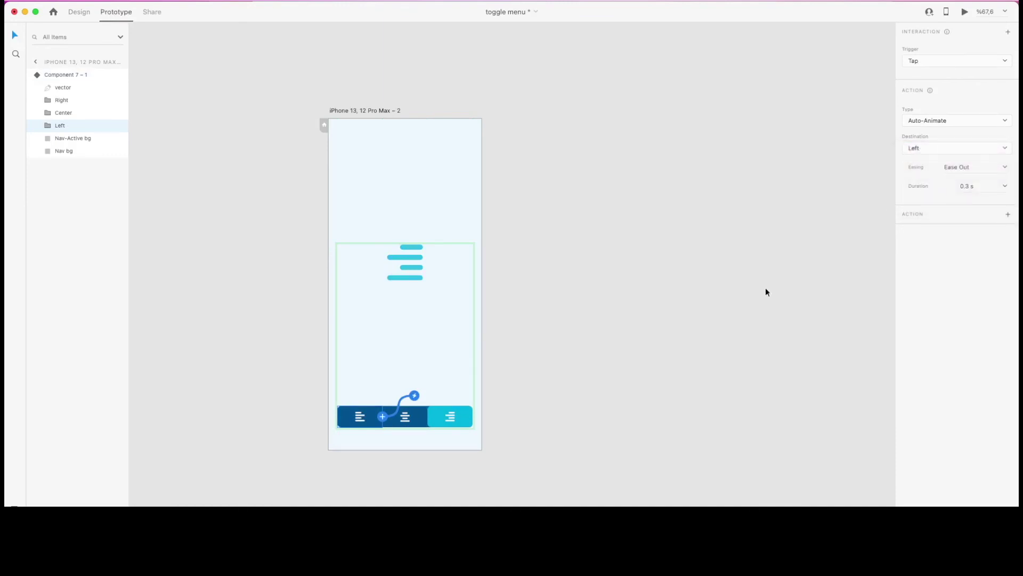
Step: Wire the centre button's tap to the Center state and return to Design mode
click(406, 424)
click(428, 416)
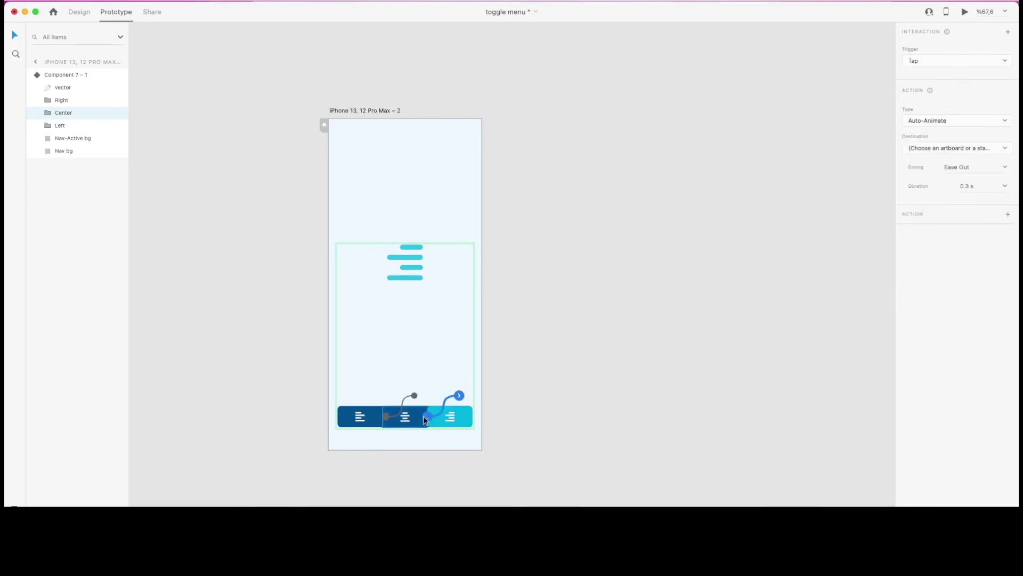
click(943, 151)
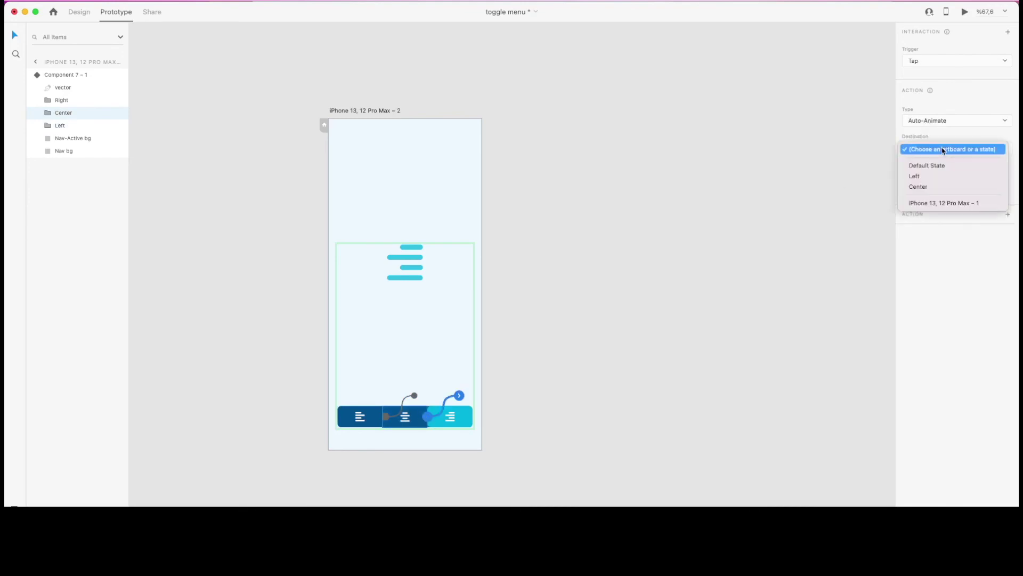
click(937, 186)
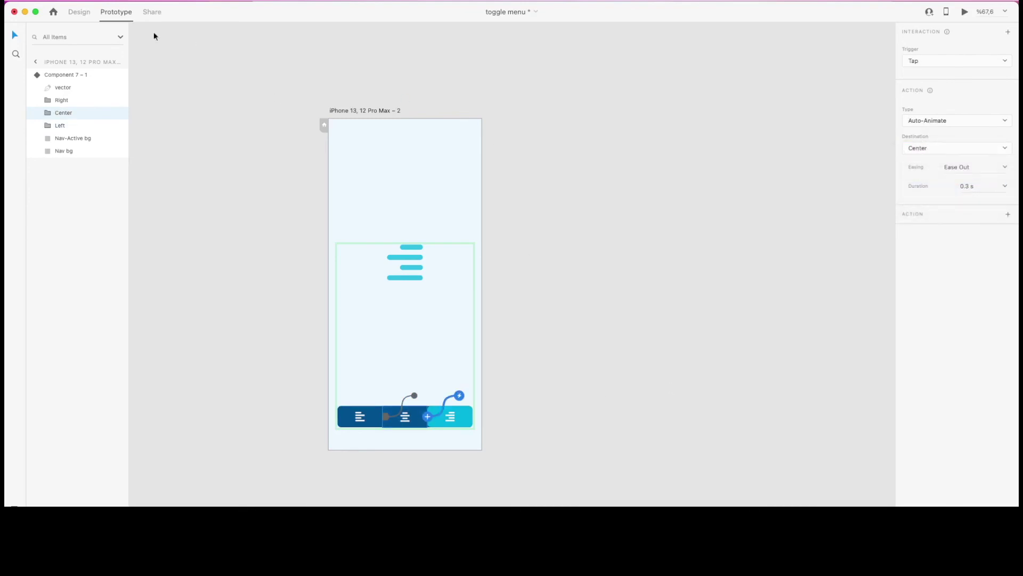
click(80, 12)
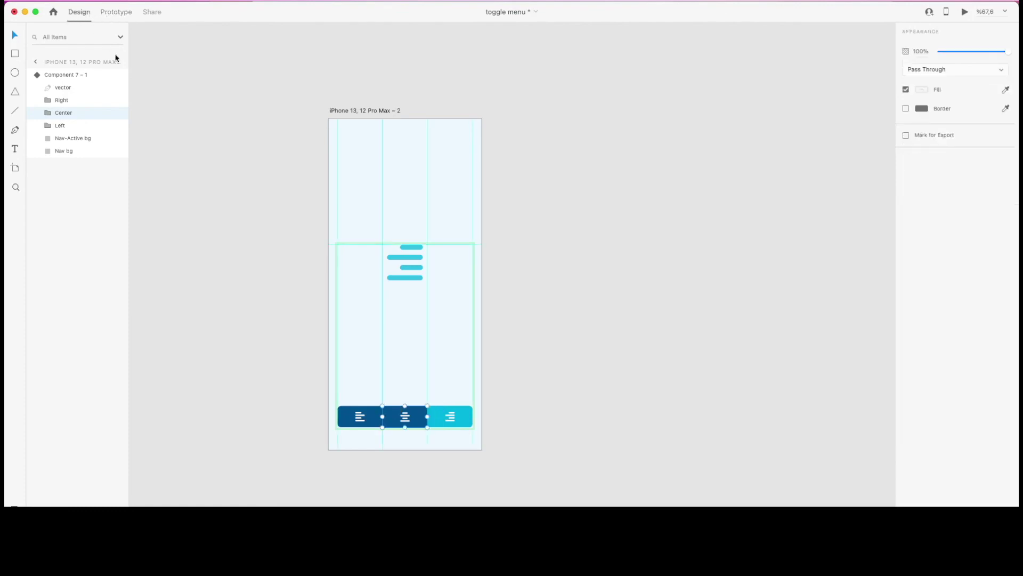
Step: Set the nav bar component back to Default State and select the phone artboard
click(407, 260)
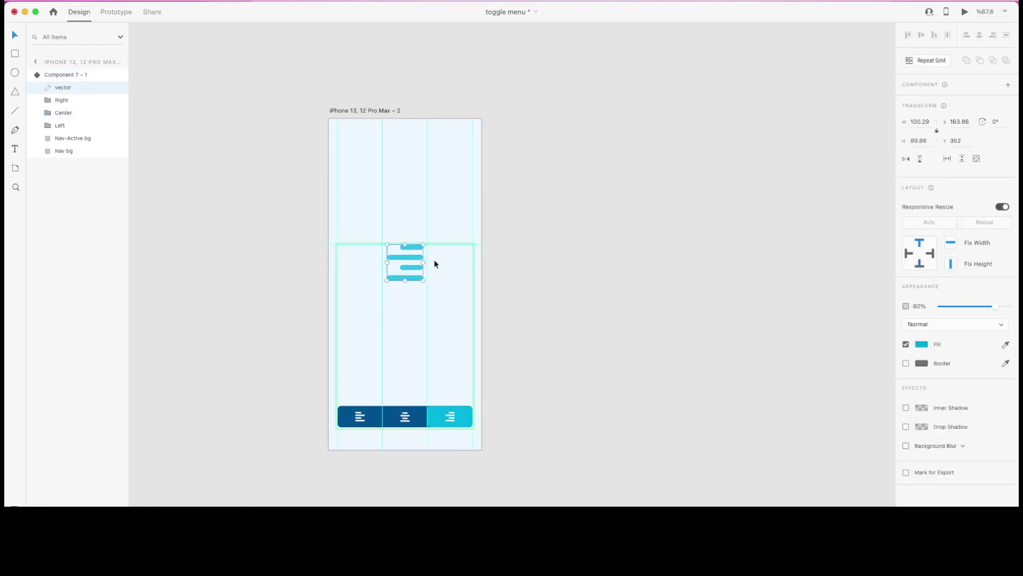
click(600, 316)
click(392, 417)
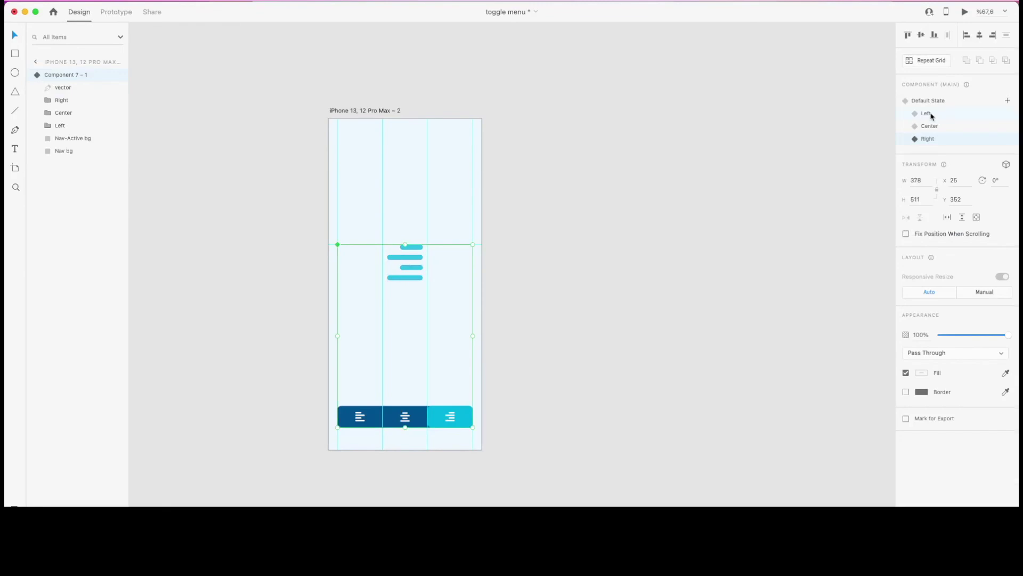
click(928, 102)
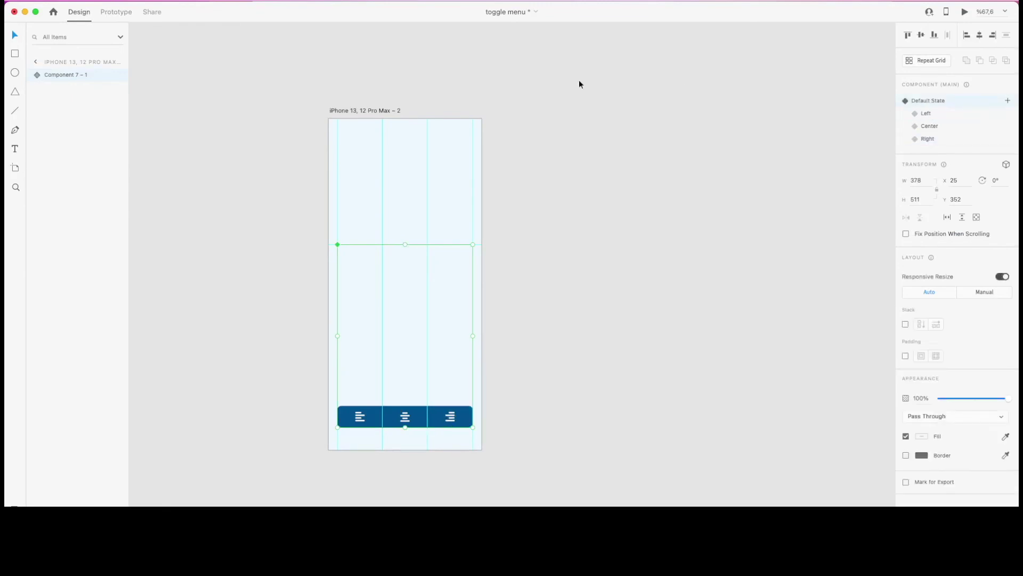
click(377, 110)
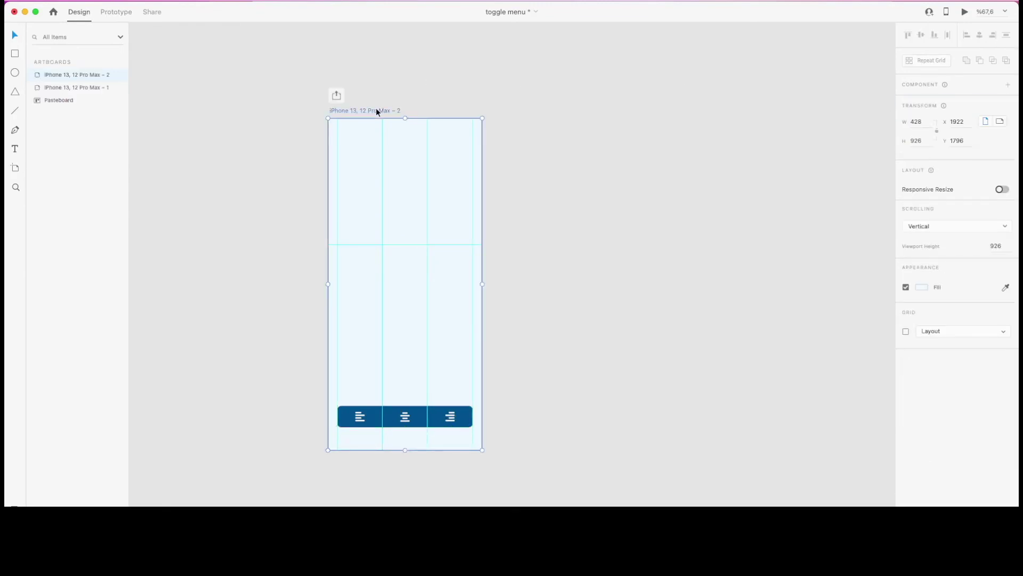
Step: Preview the artboard and tap the left, centre and right nav buttons to test transitions
key(super+Return)
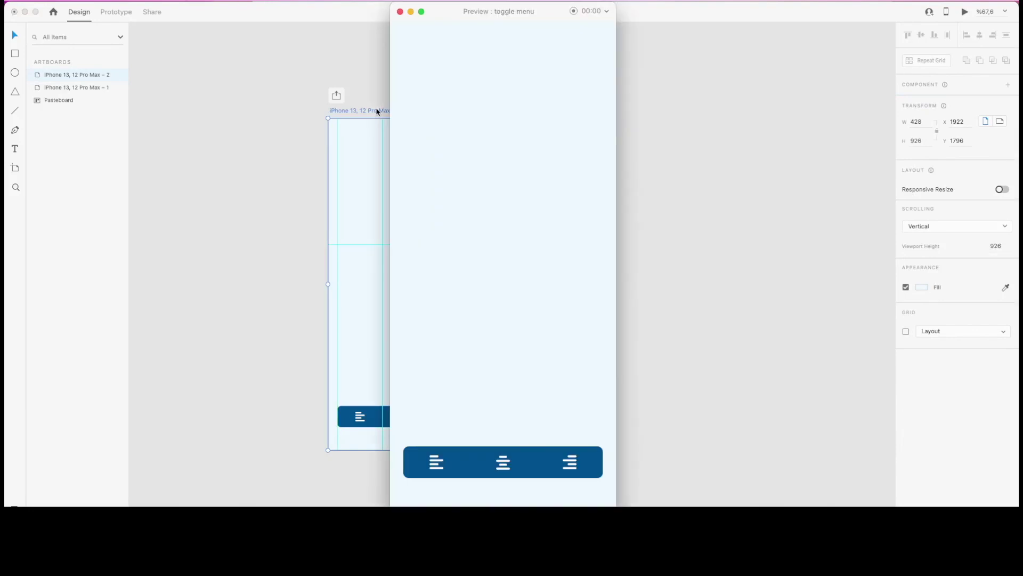
drag(491, 6, 489, 2)
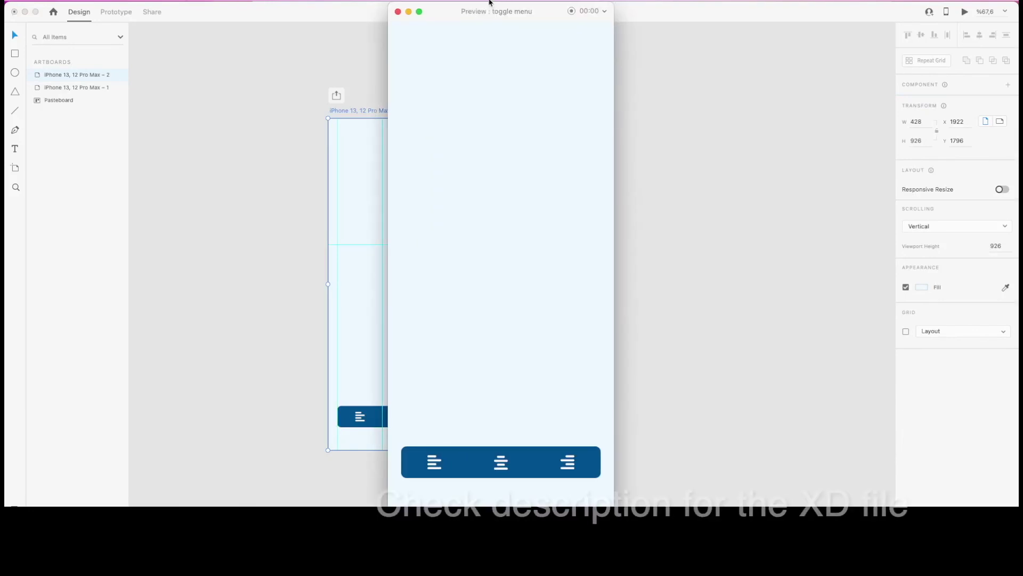
click(432, 469)
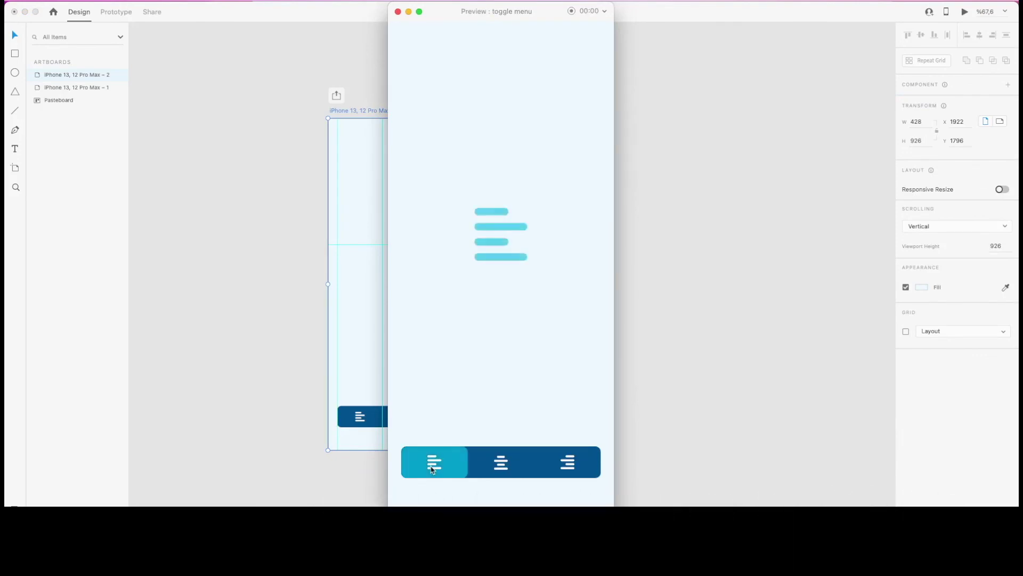
click(519, 468)
click(580, 469)
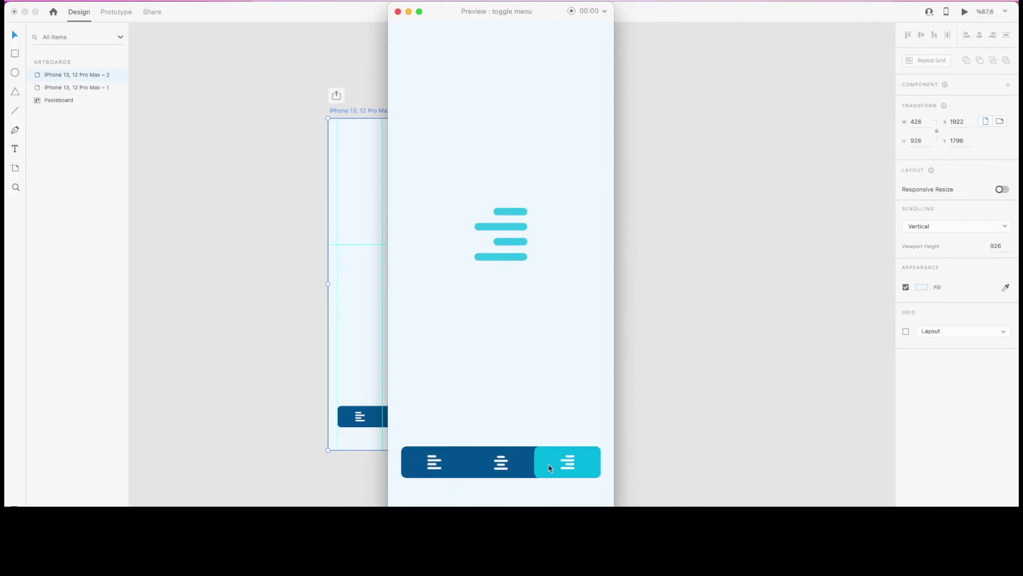
click(503, 471)
click(426, 465)
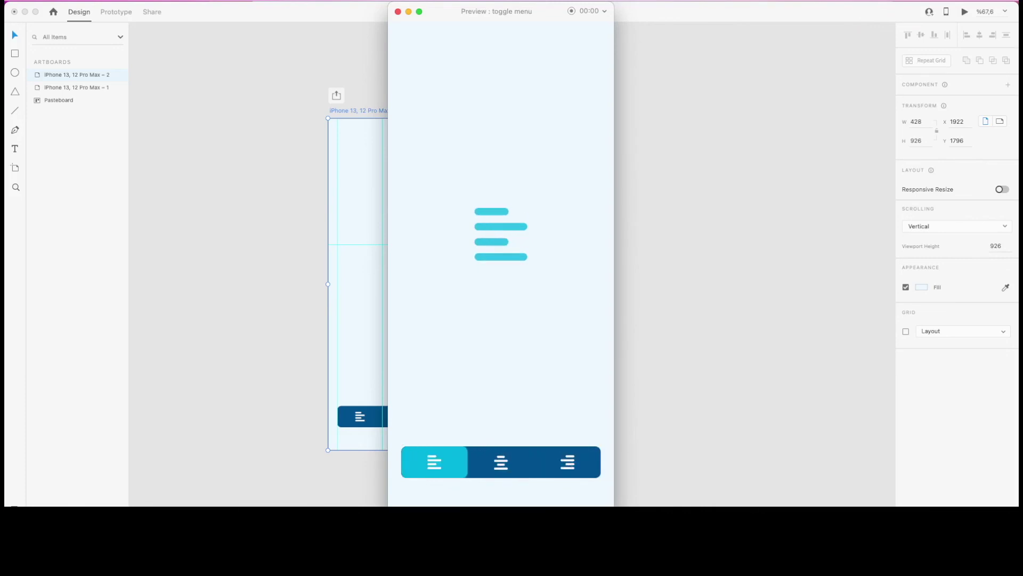